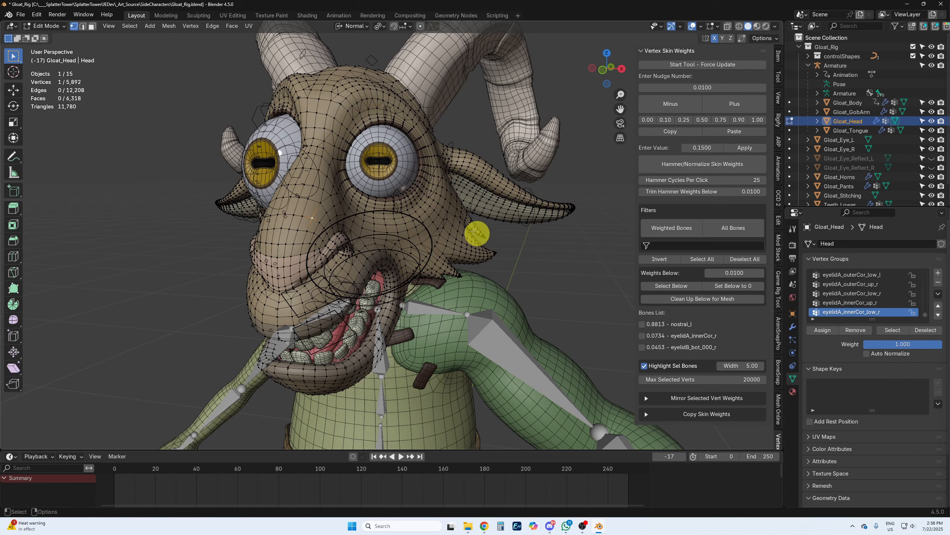
- Select a vertex on the brow above the character's left eye and highlight its brow_002_l and brow_001_l bones
{"action": "mouse_move", "coordinate": [438, 179]}
{"action": "middle_mouse_down"}
{"action": "mouse_move", "coordinate": [441, 126]}
{"action": "mouse_move", "coordinate": [456, 216]}
{"action": "mouse_move", "coordinate": [447, 163]}
{"action": "middle_mouse_up"}
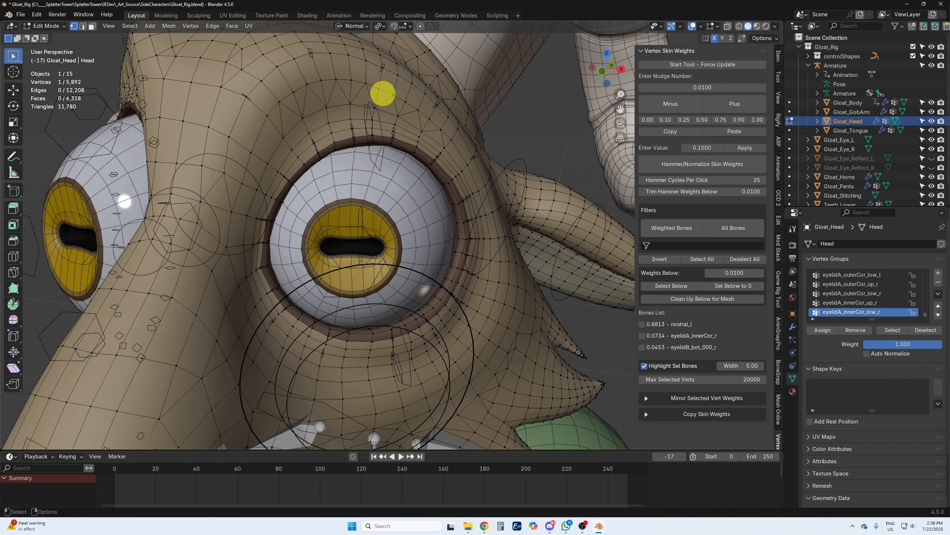
{"action": "left_click", "coordinate": [349, 83]}
{"action": "scroll", "coordinate": [483, 151], "scroll_direction": "down", "scroll_amount": 2}
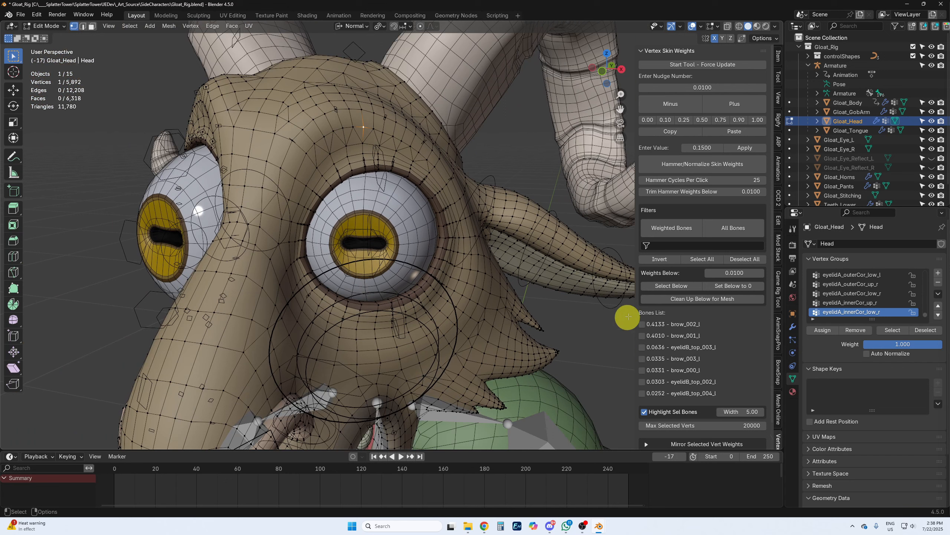
{"action": "left_click", "coordinate": [643, 324]}
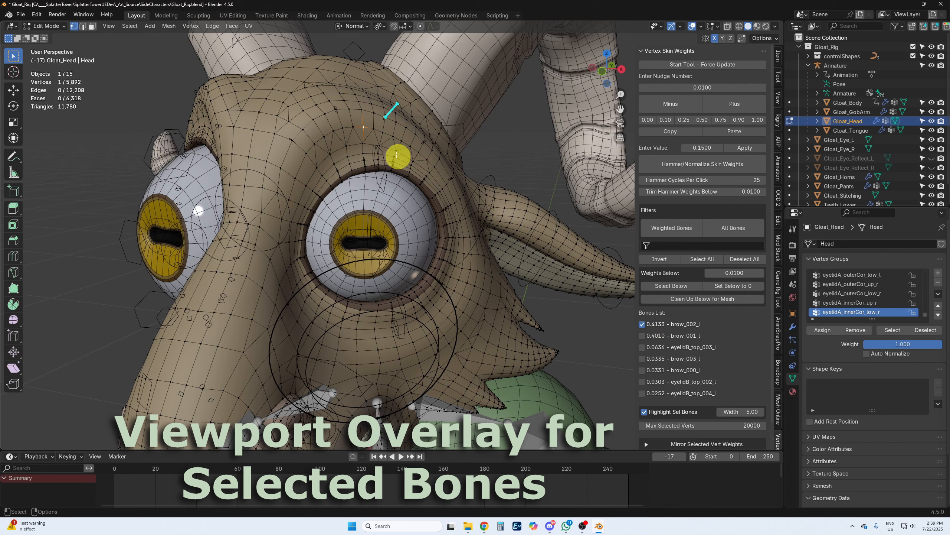
{"action": "middle_click_drag", "start_coordinate": [389, 114], "coordinate": [411, 192]}
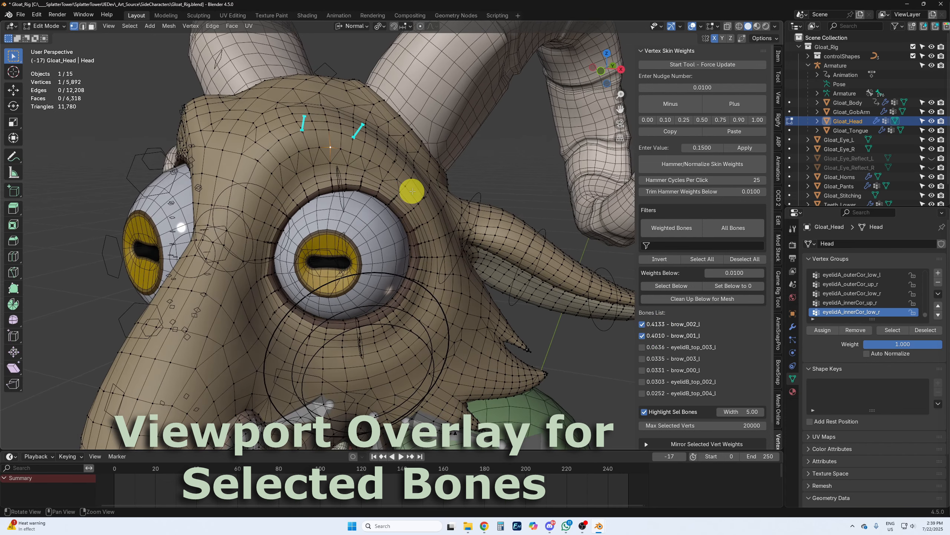
- Highlight every bone that influences the selected brow vertex and inspect their overlays around the eye
{"action": "left_click", "coordinate": [711, 259]}
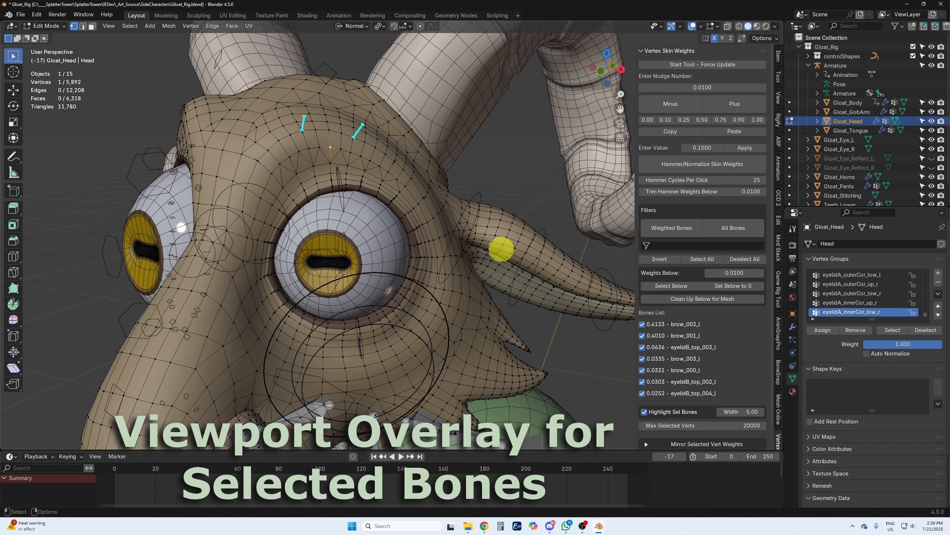
{"action": "scroll", "coordinate": [502, 249], "scroll_direction": "down", "scroll_amount": 5}
{"action": "middle_click_drag", "start_coordinate": [495, 247], "coordinate": [453, 228]}
{"action": "scroll", "coordinate": [425, 175], "scroll_direction": "up", "scroll_amount": 4}
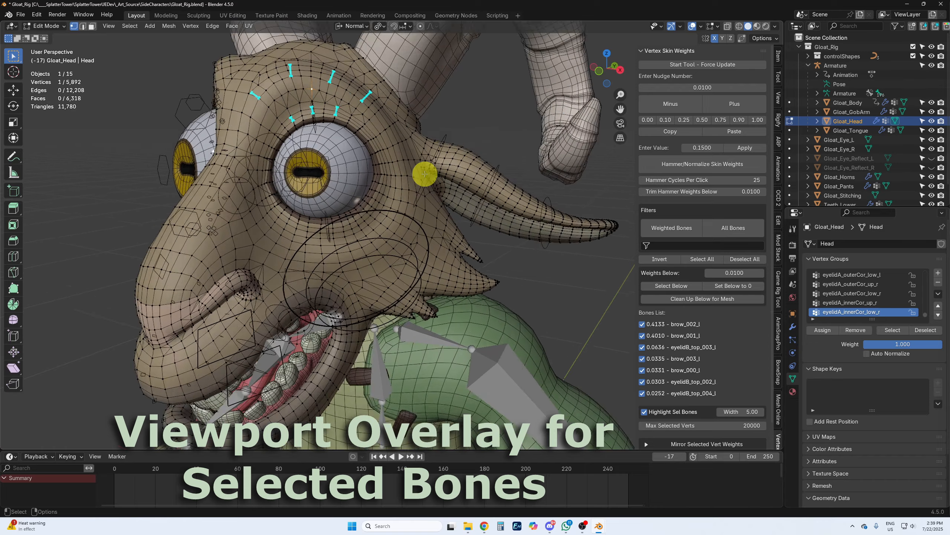
{"action": "mouse_move", "coordinate": [425, 174]}
{"action": "middle_mouse_down"}
{"action": "mouse_move", "coordinate": [403, 178]}
{"action": "mouse_move", "coordinate": [418, 186]}
{"action": "mouse_move", "coordinate": [426, 162]}
{"action": "middle_mouse_up"}
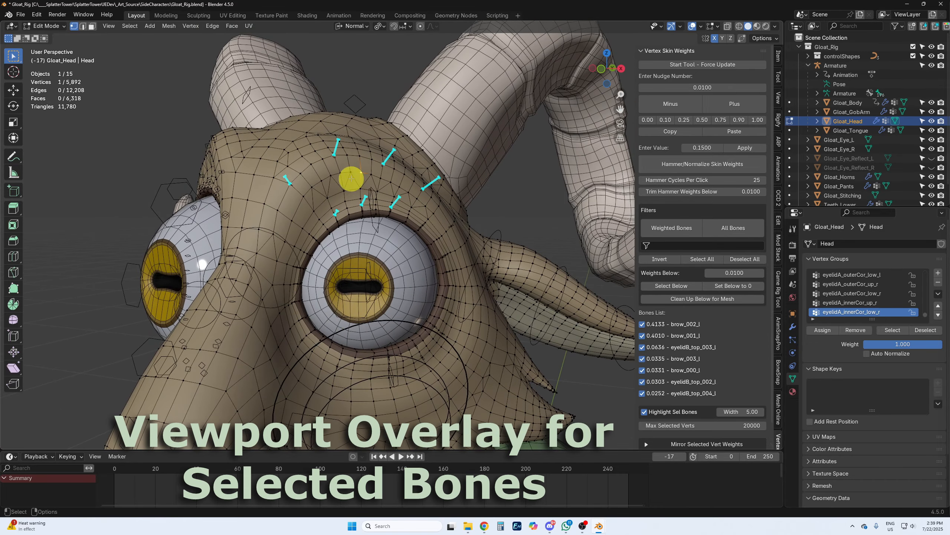
{"action": "middle_click_drag", "start_coordinate": [390, 190], "coordinate": [392, 187]}
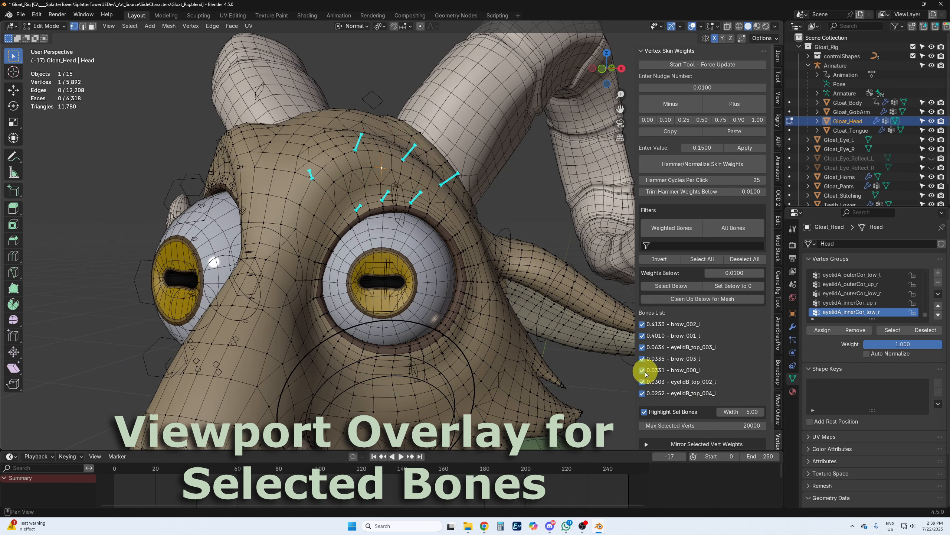
- Remove brow_000_l, eyelidB_top_002_l and eyelidB_top_004_l from the highlighted bones
{"action": "left_click_drag", "start_coordinate": [643, 382], "coordinate": [643, 392]}
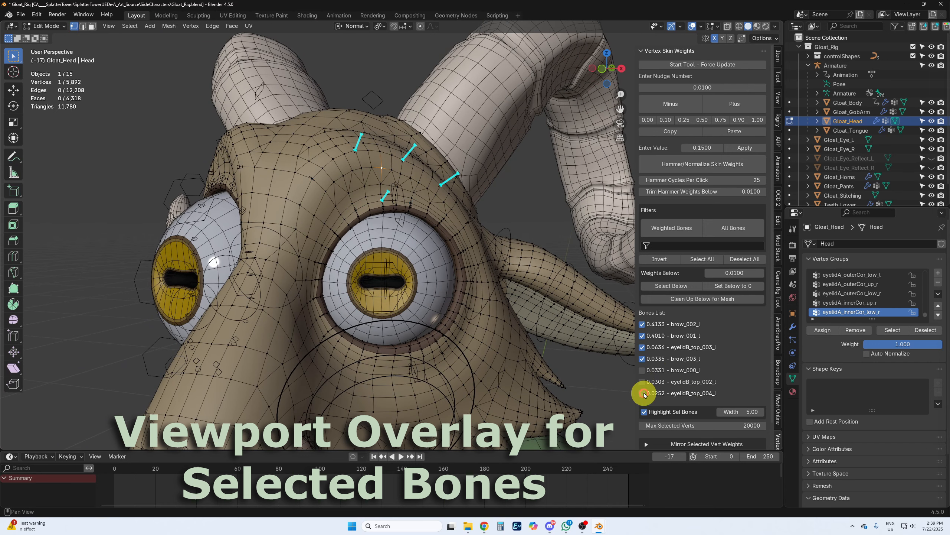
{"action": "left_click", "coordinate": [642, 347]}
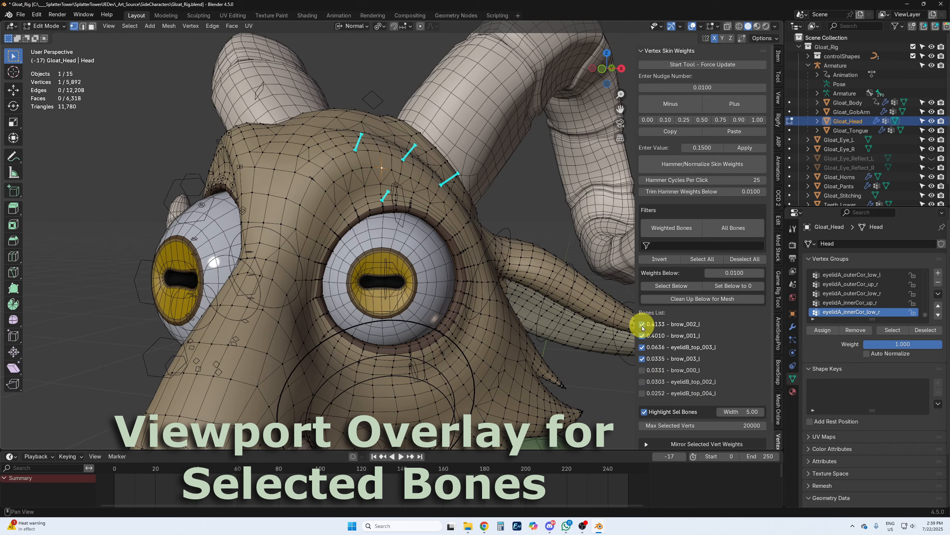
{"action": "scroll", "coordinate": [458, 204], "scroll_direction": "down", "scroll_amount": 5}
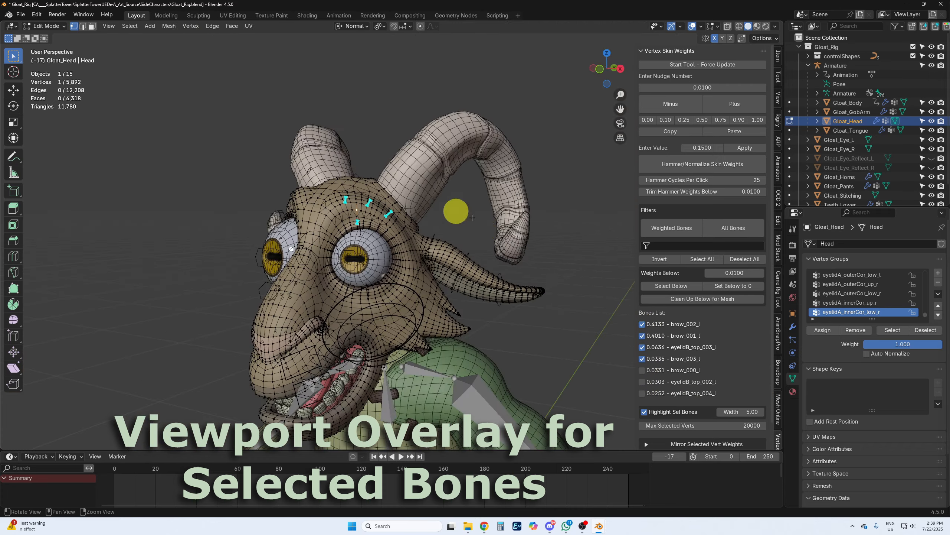
- Select a vertex on the side of the neck and highlight its neck01 bone
{"action": "middle_click_drag", "start_coordinate": [472, 218], "coordinate": [344, 198]}
{"action": "left_click", "coordinate": [344, 202]}
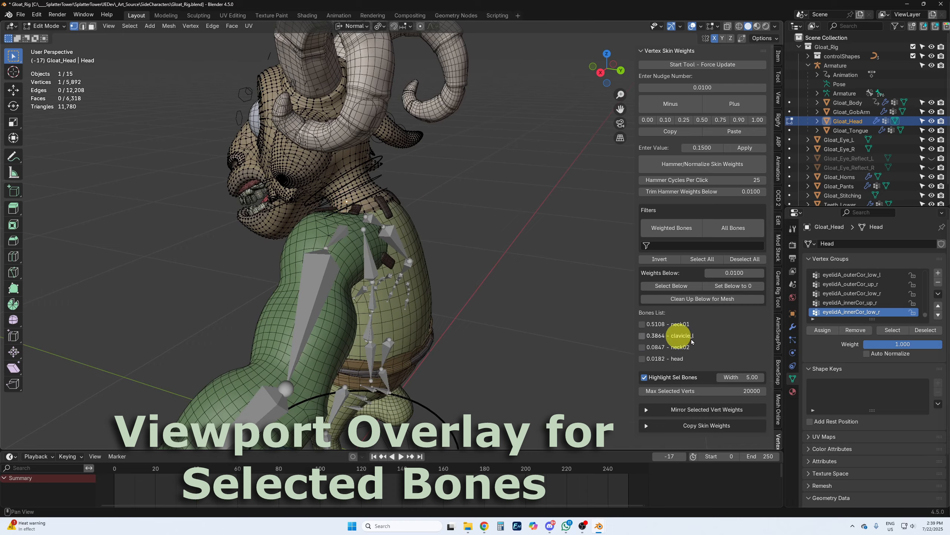
{"action": "middle_click_drag", "start_coordinate": [375, 257], "coordinate": [496, 215]}
{"action": "scroll", "coordinate": [404, 218], "scroll_direction": "up", "scroll_amount": 4}
{"action": "scroll", "coordinate": [403, 218], "scroll_direction": "down", "scroll_amount": 3}
{"action": "left_click", "coordinate": [642, 324]}
{"action": "scroll", "coordinate": [496, 210], "scroll_direction": "down", "scroll_amount": 3}
- Select a vertex on the side of the cheek below the ear and highlight all of its weighted bones
{"action": "left_click", "coordinate": [388, 223]}
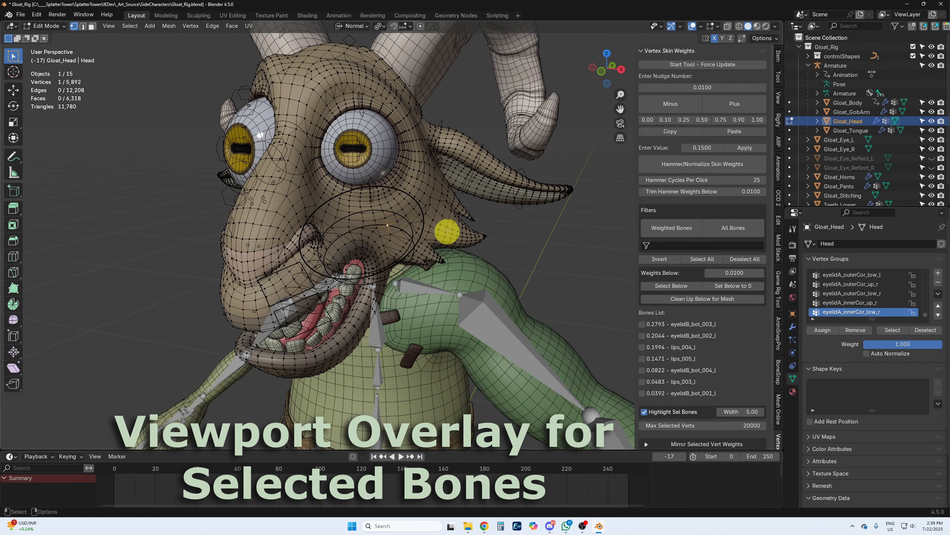
{"action": "left_click", "coordinate": [446, 226]}
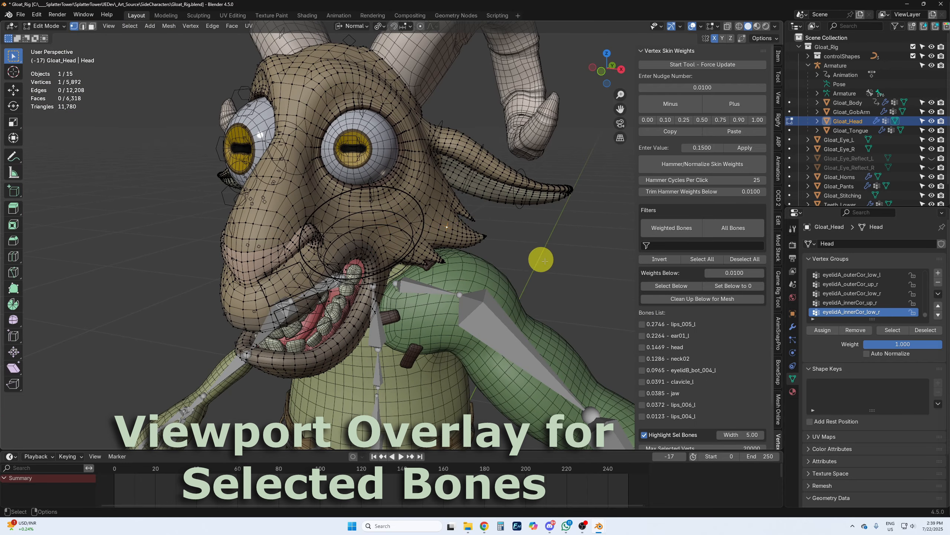
{"action": "middle_click_drag", "start_coordinate": [541, 260], "coordinate": [522, 221], "text": "shift"}
{"action": "left_click", "coordinate": [702, 259]}
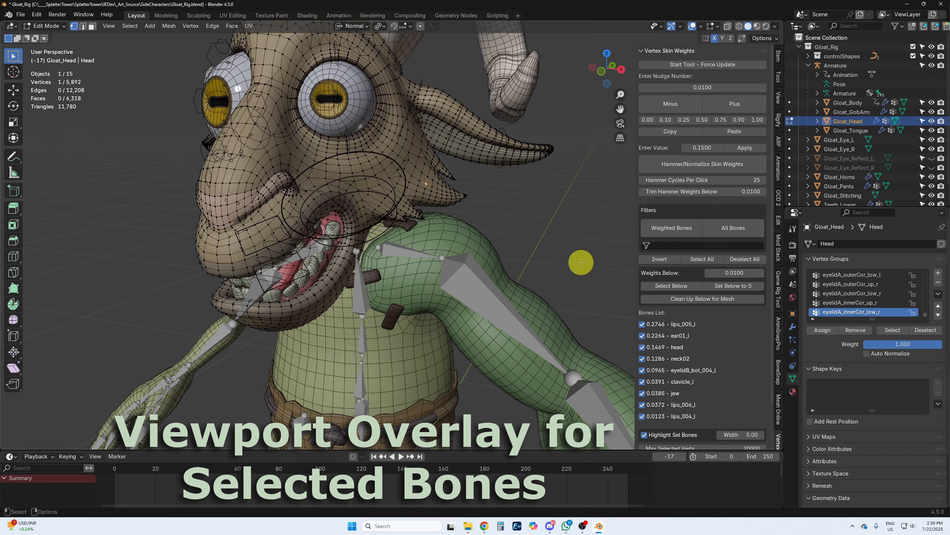
{"action": "middle_click_drag", "start_coordinate": [569, 268], "coordinate": [573, 292]}
{"action": "scroll", "coordinate": [453, 277], "scroll_direction": "down", "scroll_amount": 3}
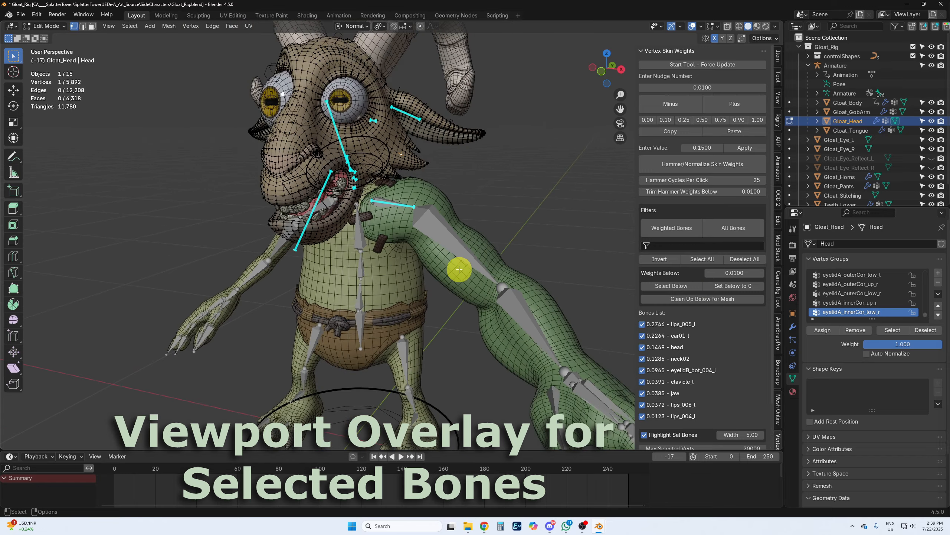
{"action": "middle_click_drag", "start_coordinate": [457, 270], "coordinate": [415, 271]}
{"action": "scroll", "coordinate": [463, 254], "scroll_direction": "up", "scroll_amount": 6}
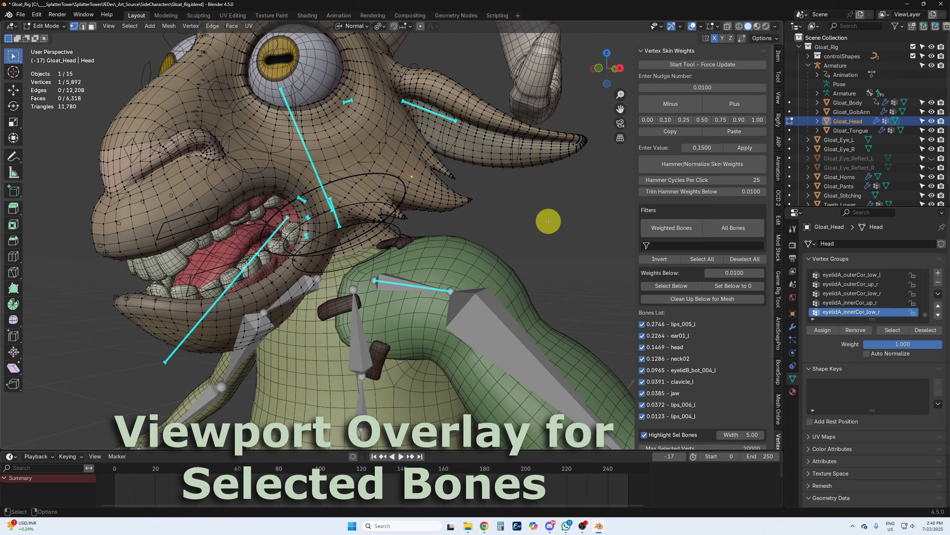
{"action": "middle_click_drag", "start_coordinate": [547, 219], "coordinate": [509, 221]}
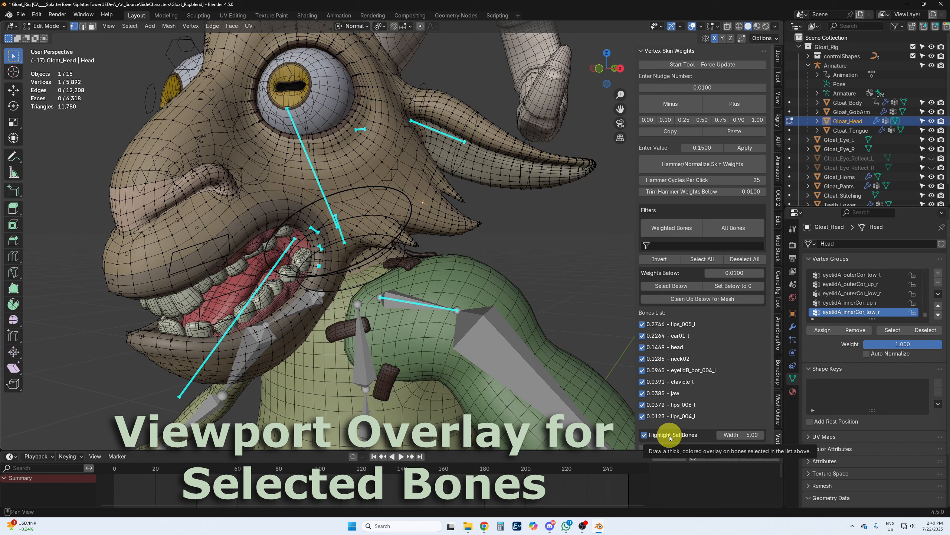
- Toggle the selected-bone highlight off and on again, and set its line width to 5.69
{"action": "left_click", "coordinate": [645, 435]}
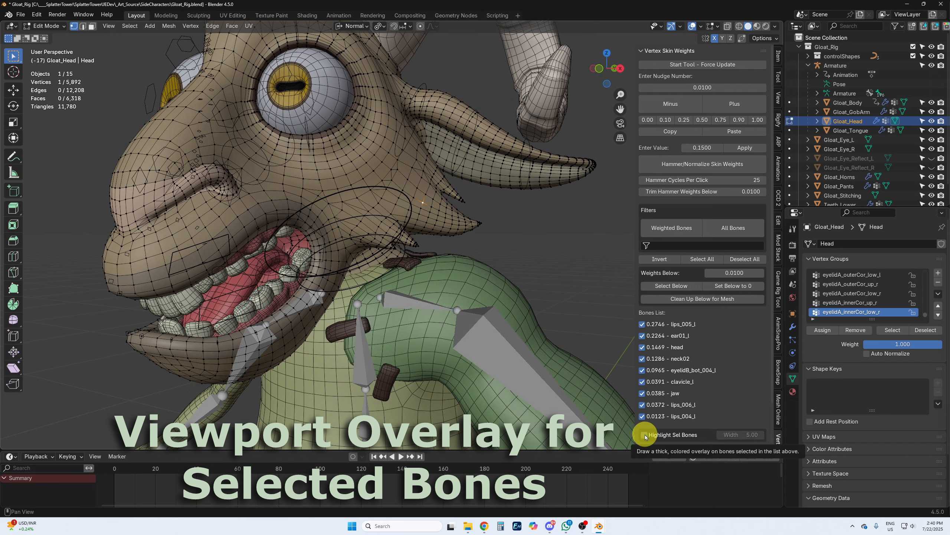
{"action": "left_click", "coordinate": [644, 435]}
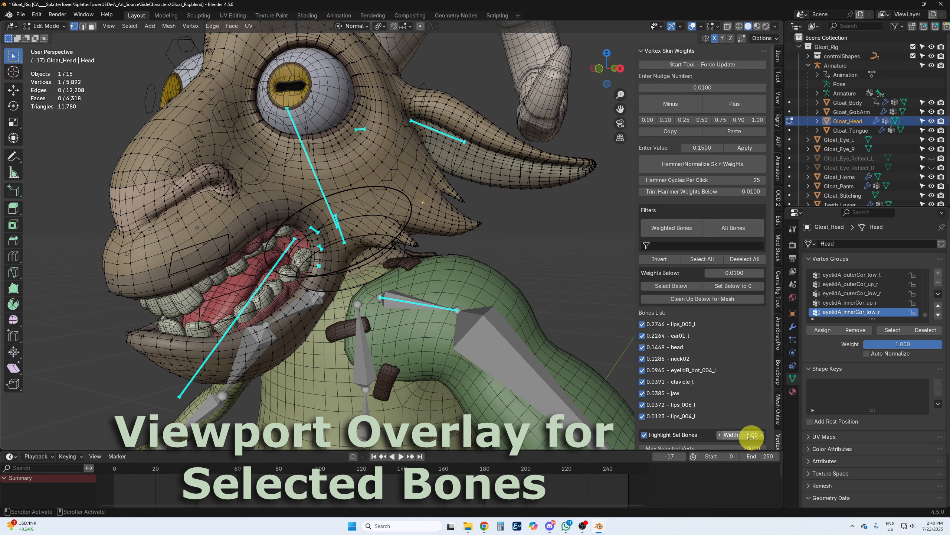
{"action": "left_click_drag", "start_coordinate": [750, 435], "coordinate": [698, 394]}
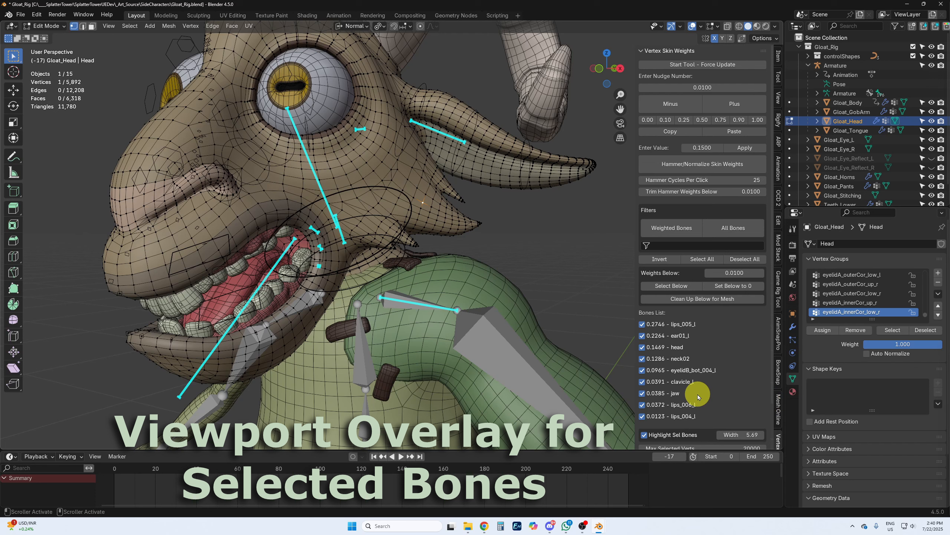
- Select a vertex on the upper lip, highlight lips_002_l and lips_001_l, and keep only lips_002_l highlighted
{"action": "left_click", "coordinate": [247, 235]}
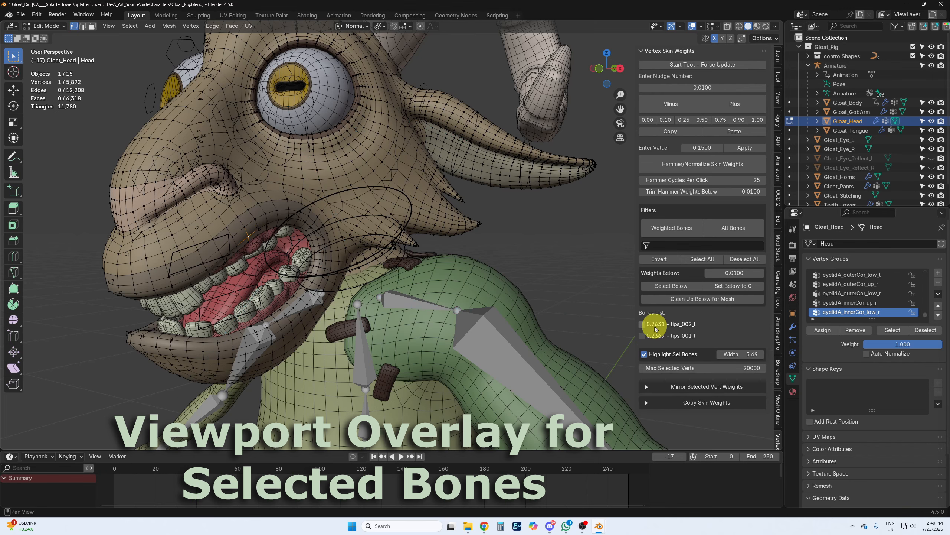
{"action": "middle_click_drag", "start_coordinate": [319, 242], "coordinate": [316, 199], "text": "shift"}
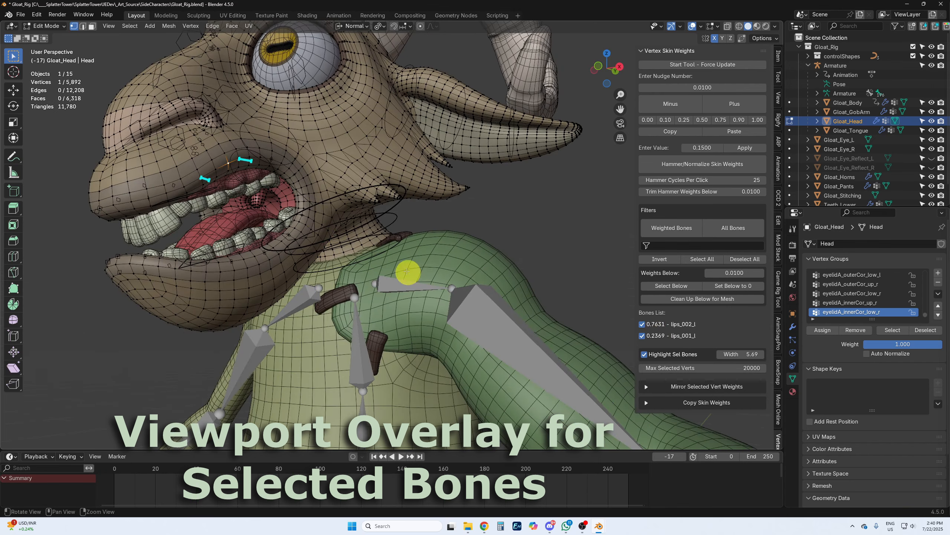
{"action": "middle_click_drag", "start_coordinate": [410, 275], "coordinate": [496, 295], "text": "shift"}
{"action": "scroll", "coordinate": [490, 305], "scroll_direction": "up", "scroll_amount": 5}
{"action": "middle_click_drag", "start_coordinate": [442, 252], "coordinate": [408, 236], "text": "shift"}
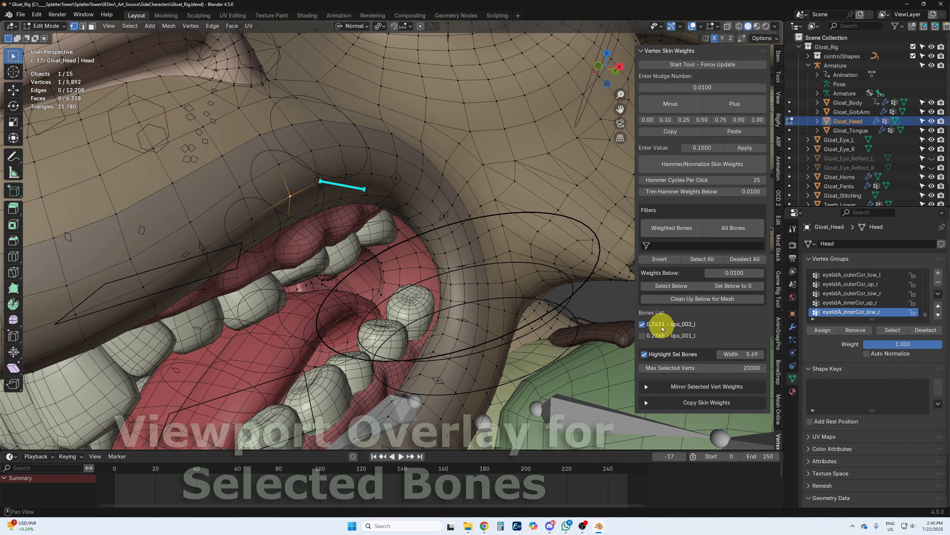
{"action": "scroll", "coordinate": [471, 232], "scroll_direction": "down", "scroll_amount": 4}
{"action": "middle_click_drag", "start_coordinate": [482, 218], "coordinate": [482, 232]}
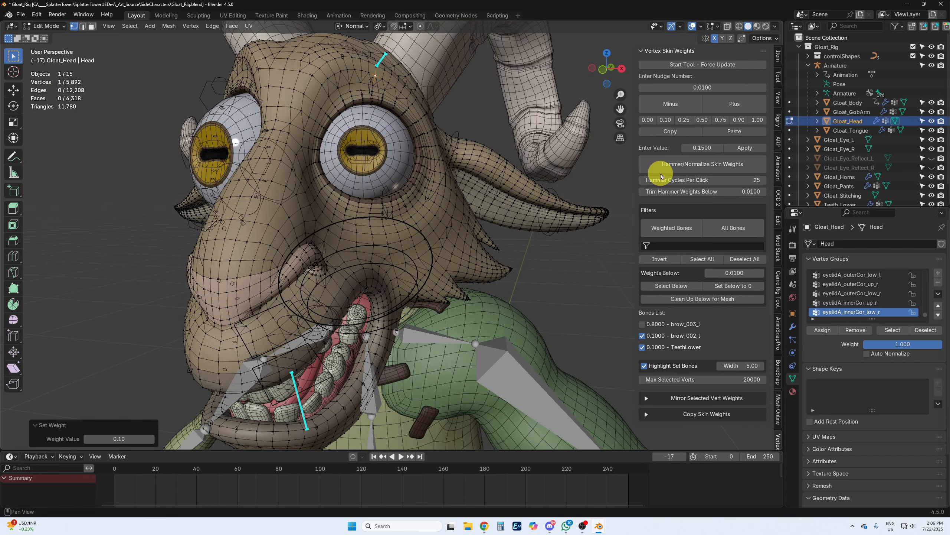
- Hammer and normalize the skin weights of the selected brow vertex, using 25 cycles and a 0.0100 trim threshold
{"action": "left_click", "coordinate": [728, 163]}
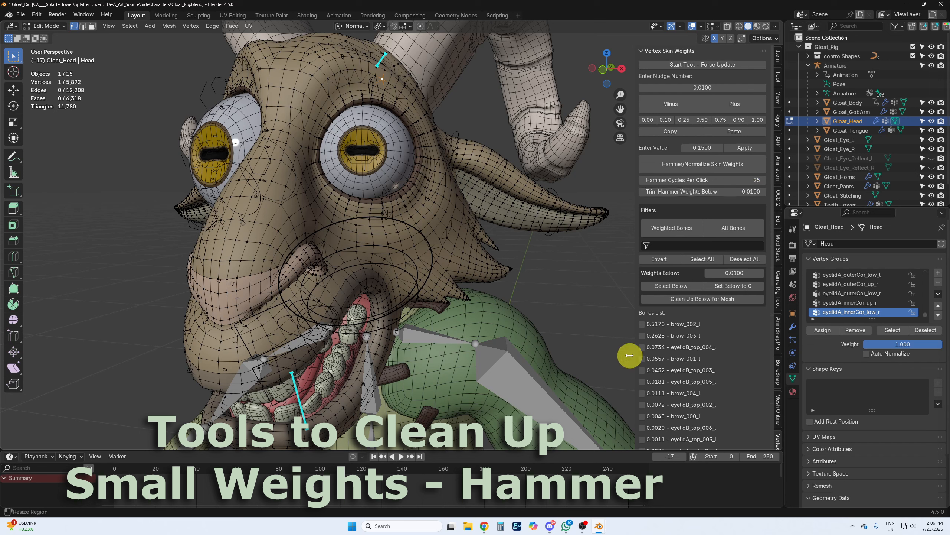
{"action": "left_click", "coordinate": [696, 165]}
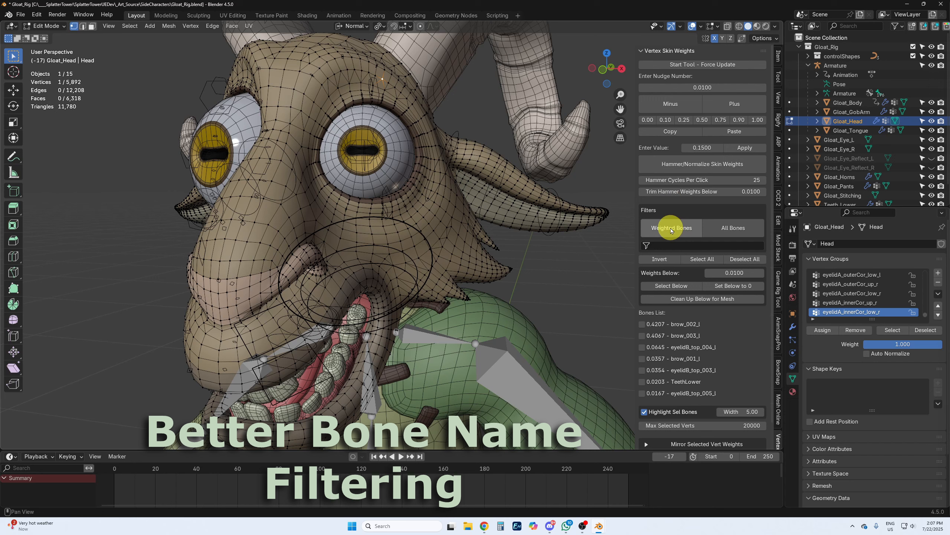
- Switch the bone list to show all bones and browse through its entries
{"action": "left_click", "coordinate": [733, 227]}
{"action": "scroll", "coordinate": [707, 327], "scroll_direction": "down", "scroll_amount": 3}
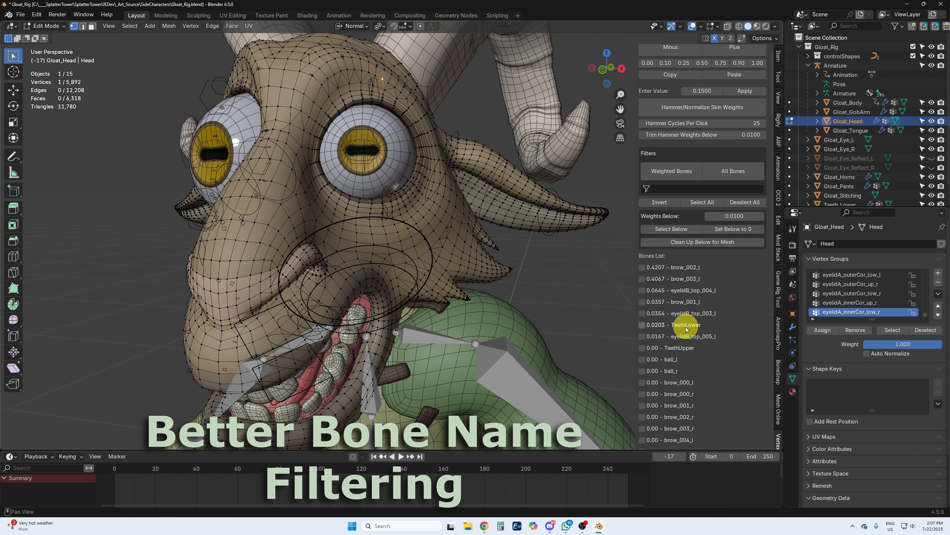
{"action": "scroll", "coordinate": [691, 331], "scroll_direction": "down", "scroll_amount": 10}
{"action": "scroll", "coordinate": [685, 328], "scroll_direction": "down", "scroll_amount": 10}
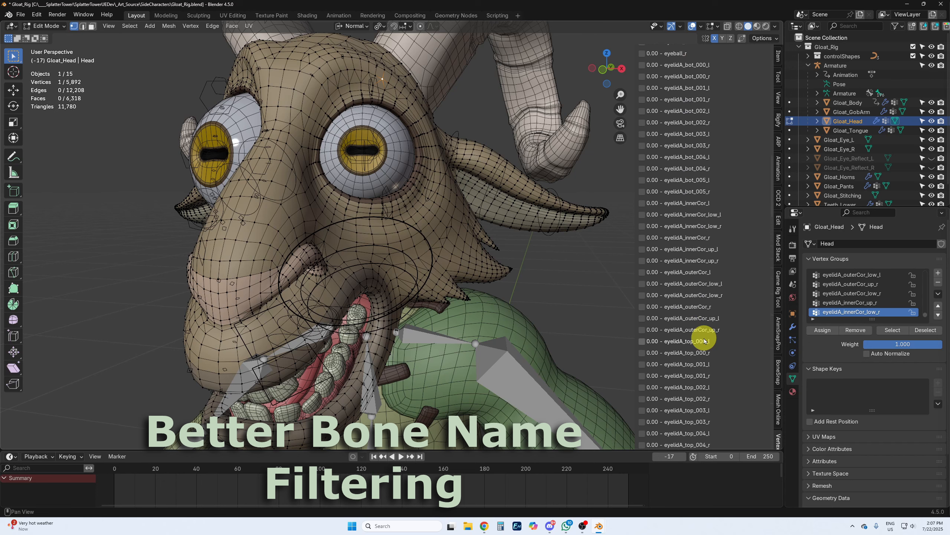
{"action": "scroll", "coordinate": [704, 341], "scroll_direction": "up", "scroll_amount": 15}
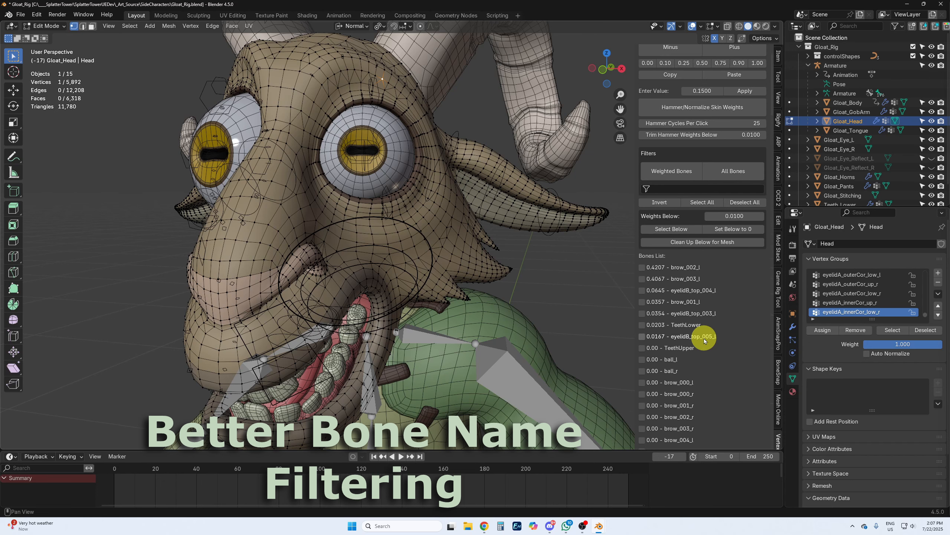
- Filter the bone list by "brow" and limit it to weighted bones, selecting vertices around the eye to test it
{"action": "left_click", "coordinate": [670, 190]}
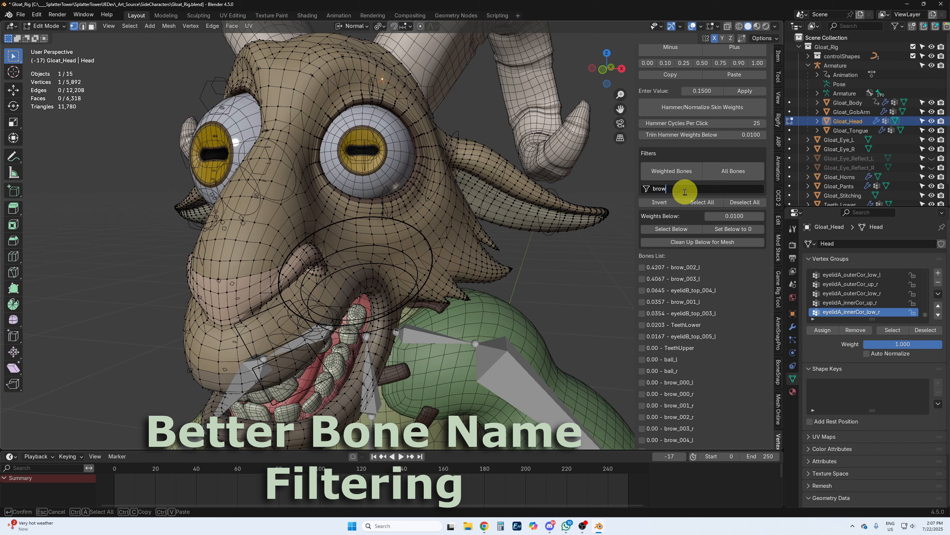
{"action": "key", "text": "Return"}
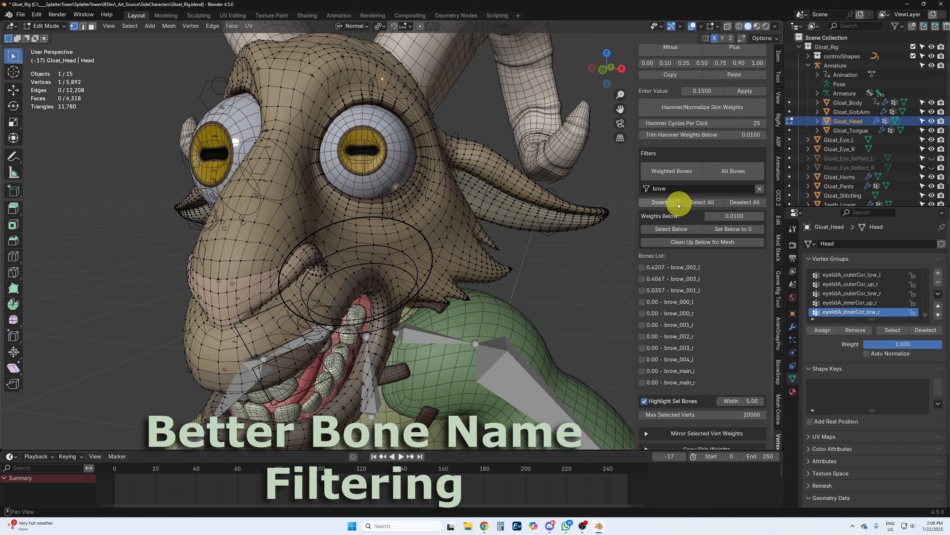
{"action": "left_click", "coordinate": [410, 101]}
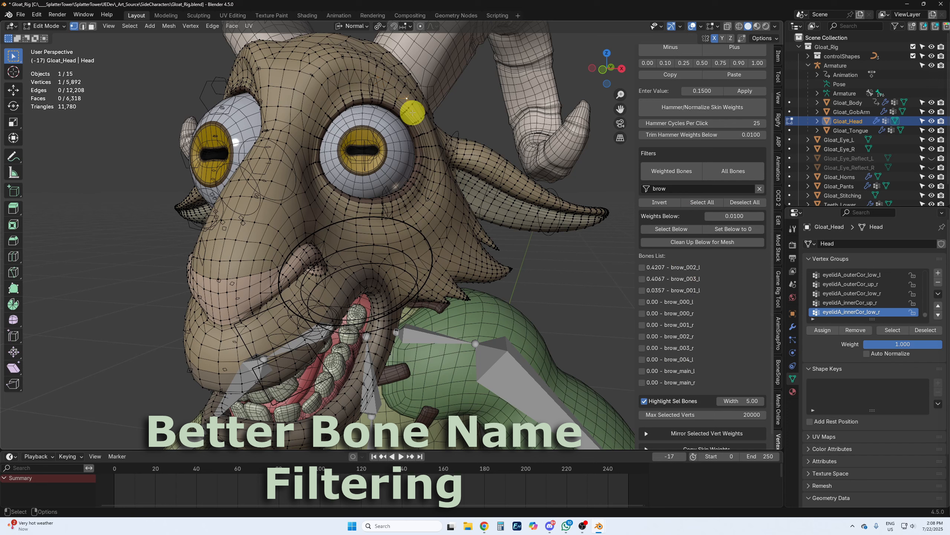
{"action": "left_click", "coordinate": [667, 178]}
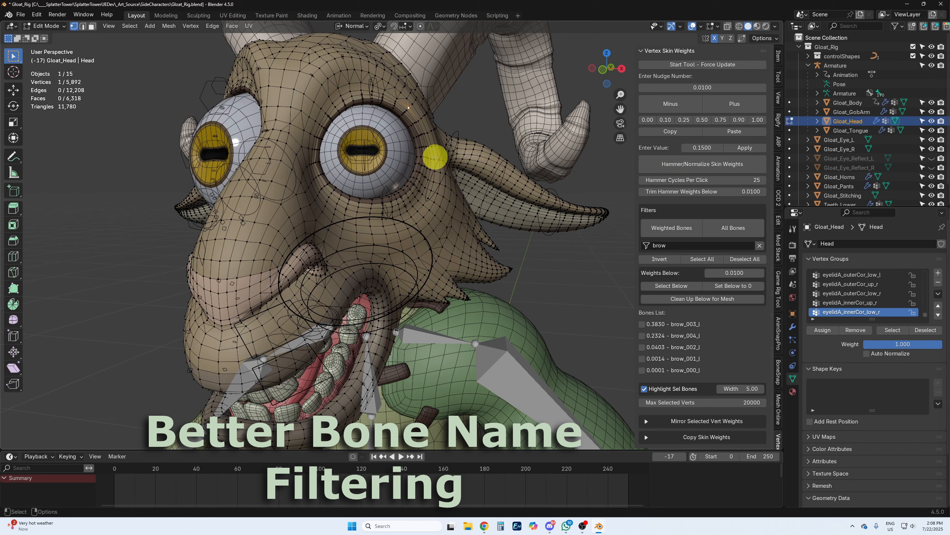
{"action": "left_click", "coordinate": [449, 202]}
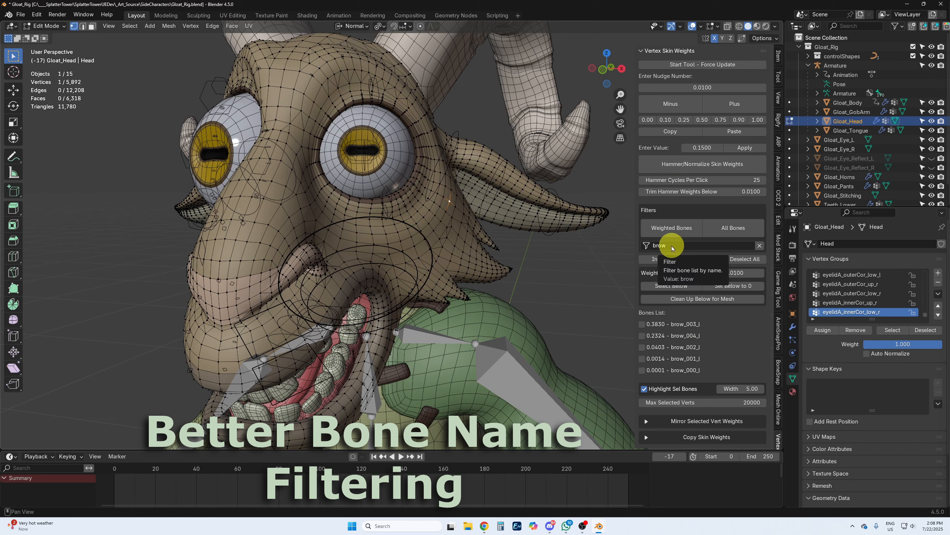
- Clear the "brow" name filter and browse the full list of weighted bones
{"action": "left_click", "coordinate": [759, 245]}
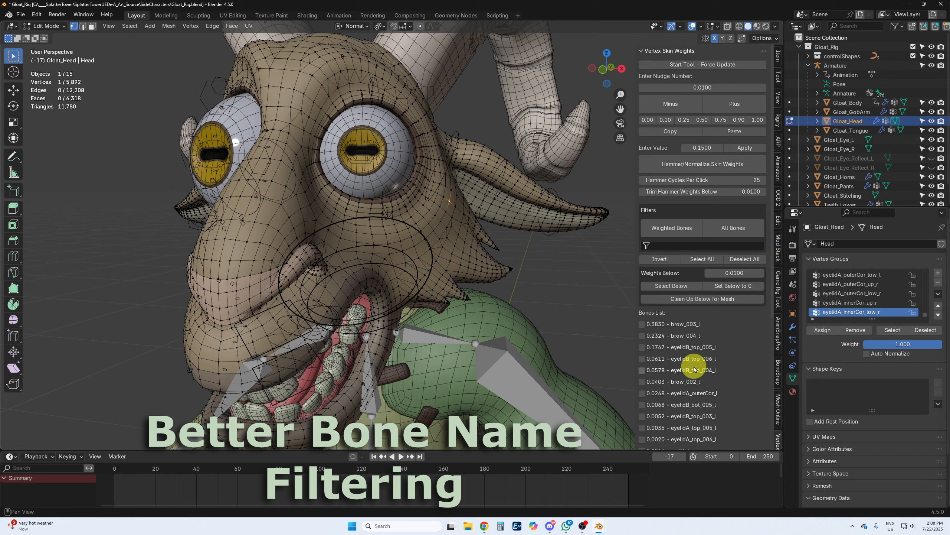
{"action": "scroll", "coordinate": [694, 368], "scroll_direction": "down", "scroll_amount": 3}
{"action": "scroll", "coordinate": [694, 367], "scroll_direction": "down", "scroll_amount": 5}
{"action": "scroll", "coordinate": [694, 367], "scroll_direction": "up", "scroll_amount": 6}
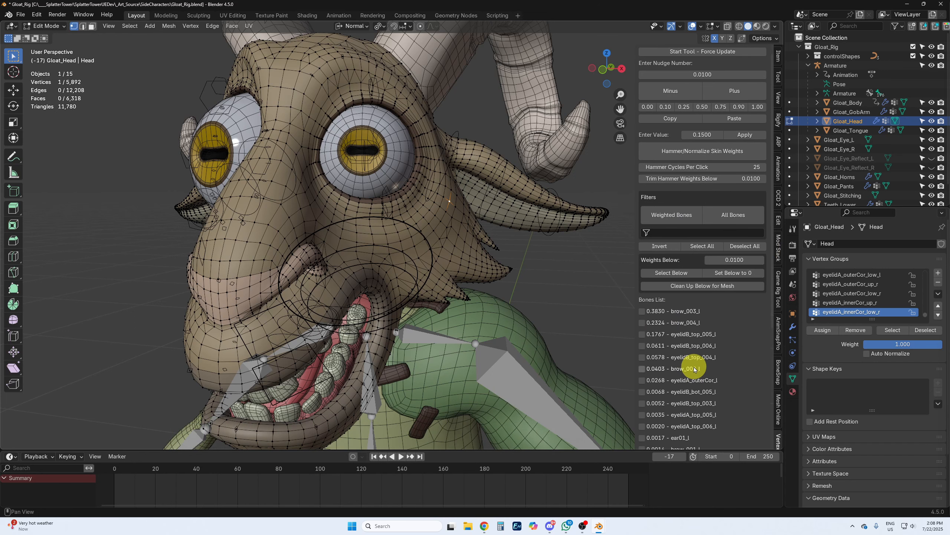
- Select eyelidB_top_005_l in the bone list, invert the selection, and deselect brow_003_l, brow_004_l and eyelidB_top_006_l
{"action": "left_click", "coordinate": [642, 333]}
{"action": "left_click", "coordinate": [659, 246]}
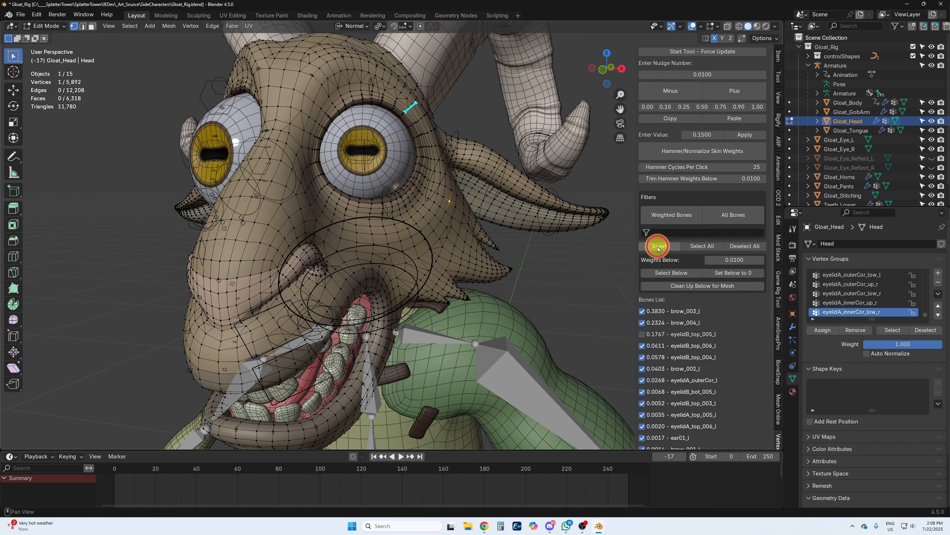
{"action": "scroll", "coordinate": [682, 356], "scroll_direction": "down", "scroll_amount": 3}
{"action": "left_click", "coordinate": [642, 285]}
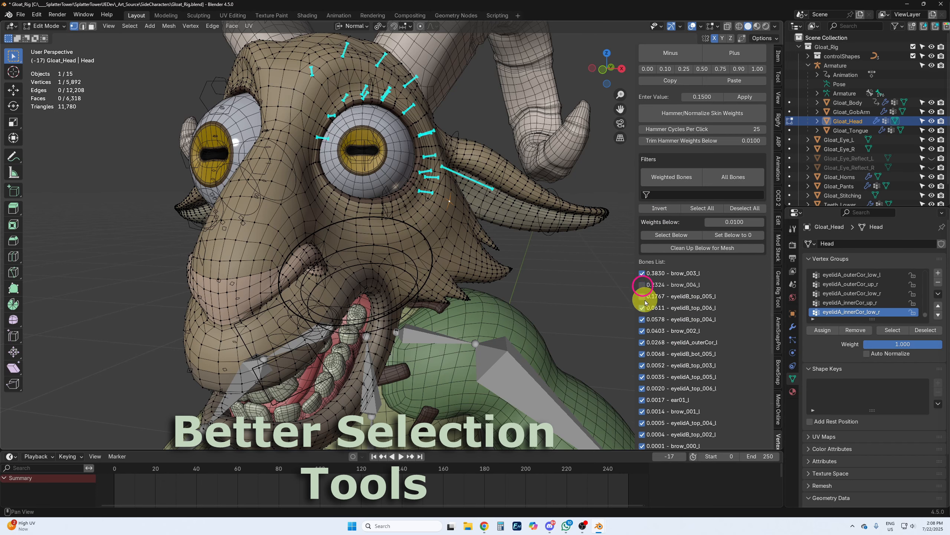
{"action": "left_click_drag", "start_coordinate": [642, 274], "coordinate": [643, 312]}
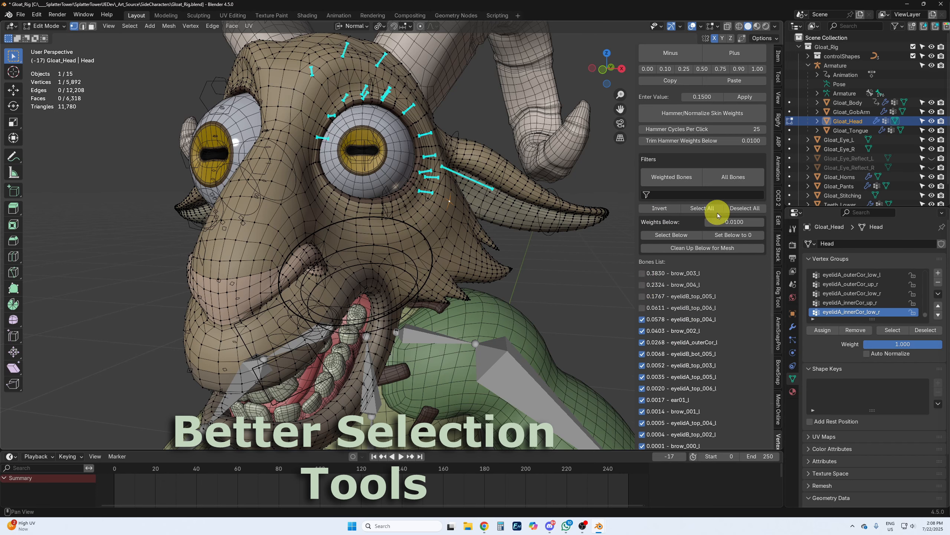
- Clear the bone selection, select brow_003_l, brow_004_l and eyelidB_top_005_l, invert that selection, and select all listed bones
{"action": "left_click", "coordinate": [734, 209]}
{"action": "left_click_drag", "start_coordinate": [643, 273], "coordinate": [643, 297]}
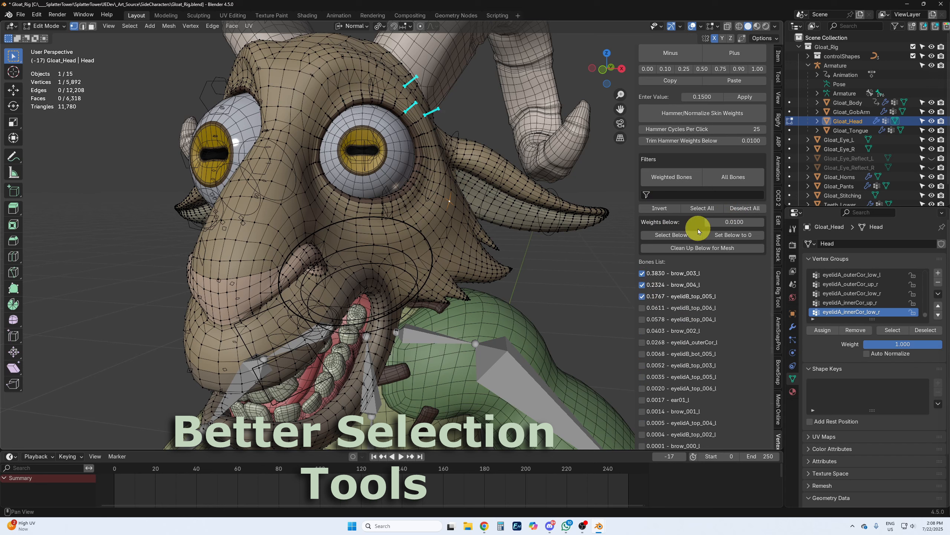
{"action": "left_click", "coordinate": [674, 213]}
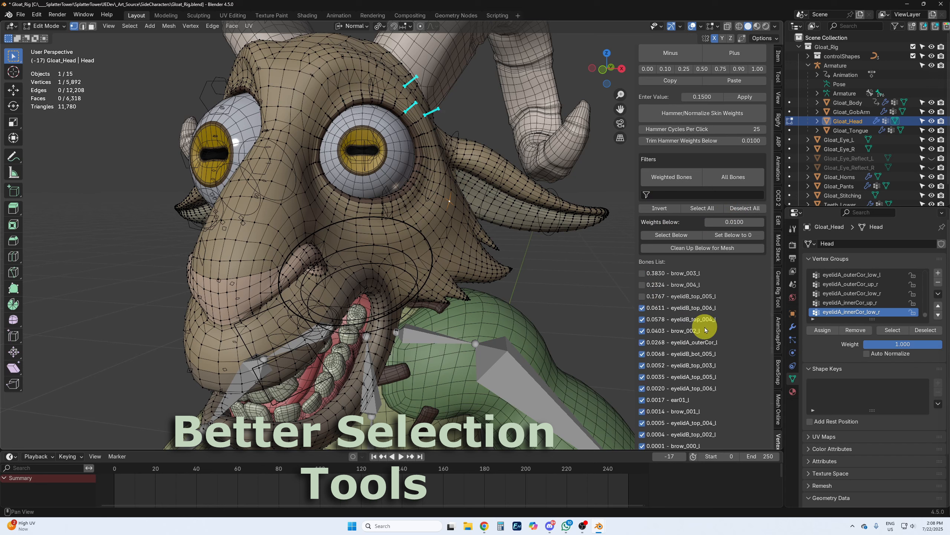
{"action": "left_click", "coordinate": [702, 208]}
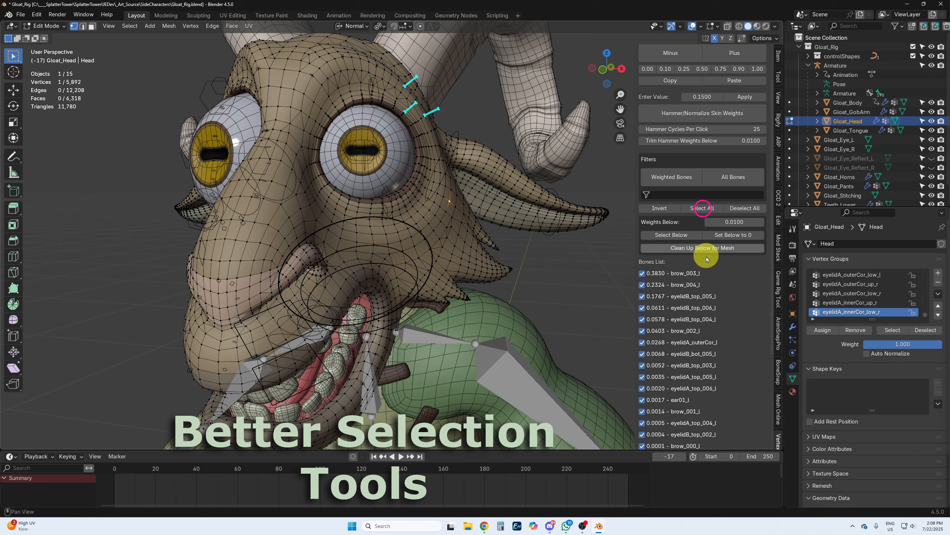
- Deselect all bones, select the six from brow_003_l to brow_002_l, invert that selection, and select all bones again
{"action": "left_click", "coordinate": [746, 208]}
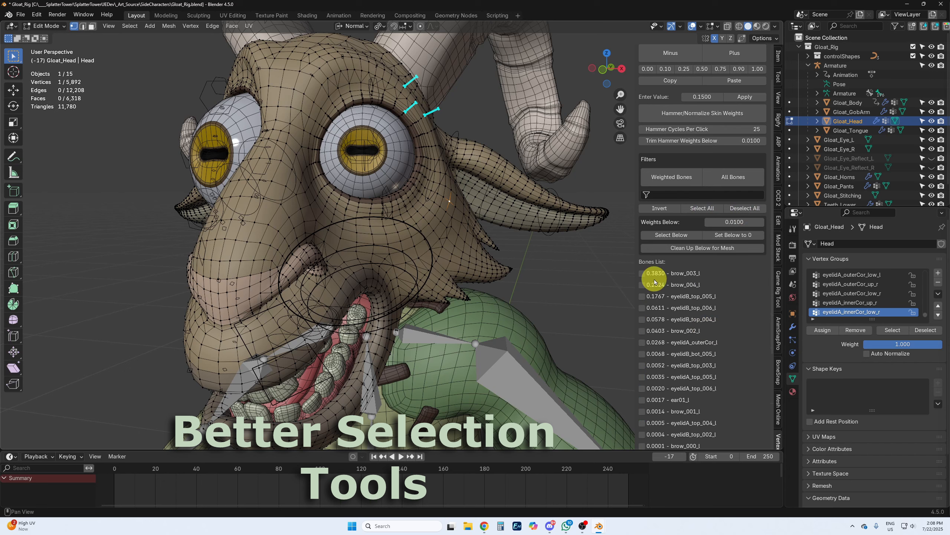
{"action": "left_click_drag", "start_coordinate": [644, 299], "coordinate": [643, 331]}
{"action": "left_click", "coordinate": [659, 209]}
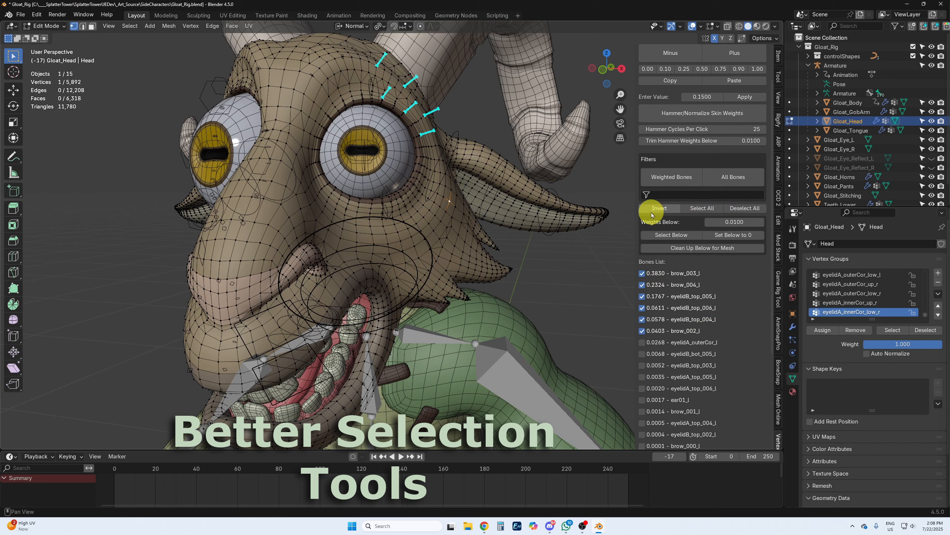
{"action": "left_click", "coordinate": [700, 209]}
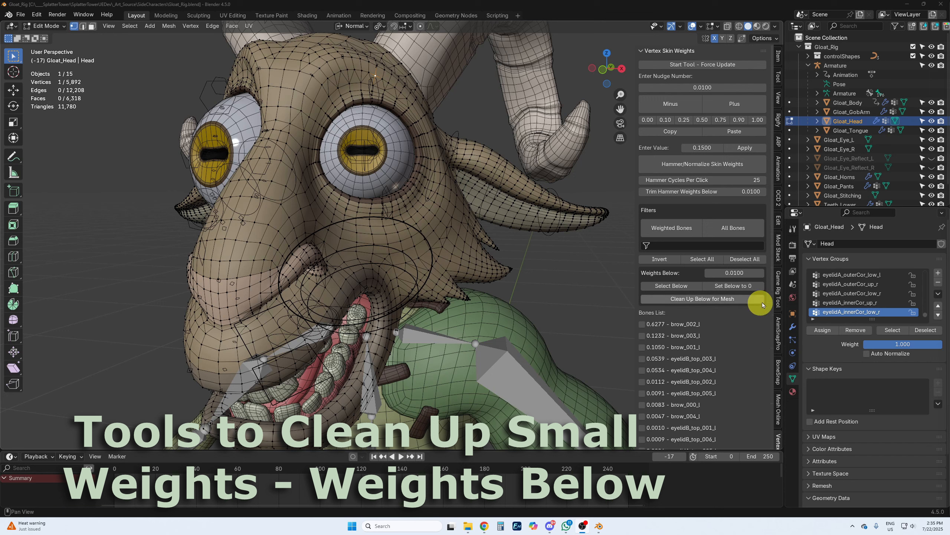
- Examine the small bone weights listed for the selected brow vertex
{"action": "scroll", "coordinate": [721, 356], "scroll_direction": "down", "scroll_amount": 10}
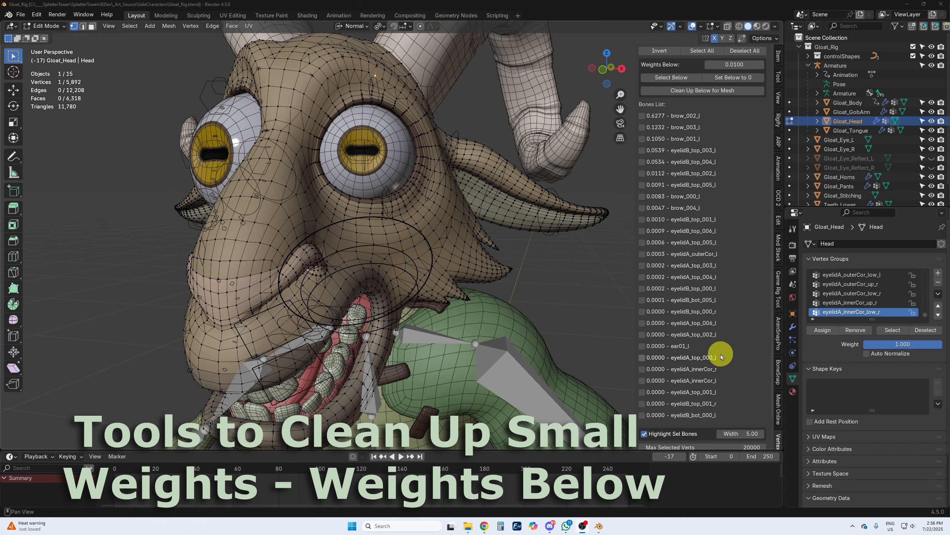
{"action": "scroll", "coordinate": [721, 357], "scroll_direction": "up", "scroll_amount": 10}
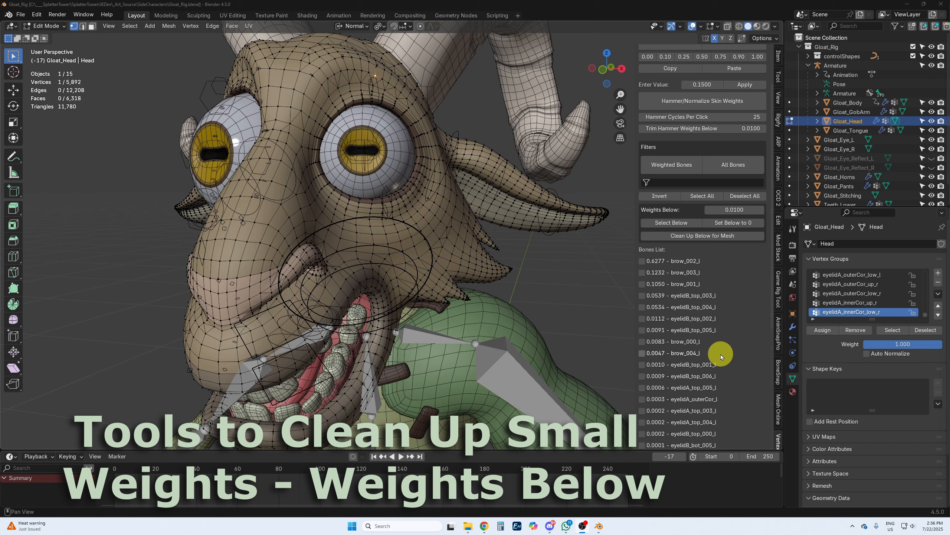
{"action": "scroll", "coordinate": [720, 354], "scroll_direction": "down", "scroll_amount": 5}
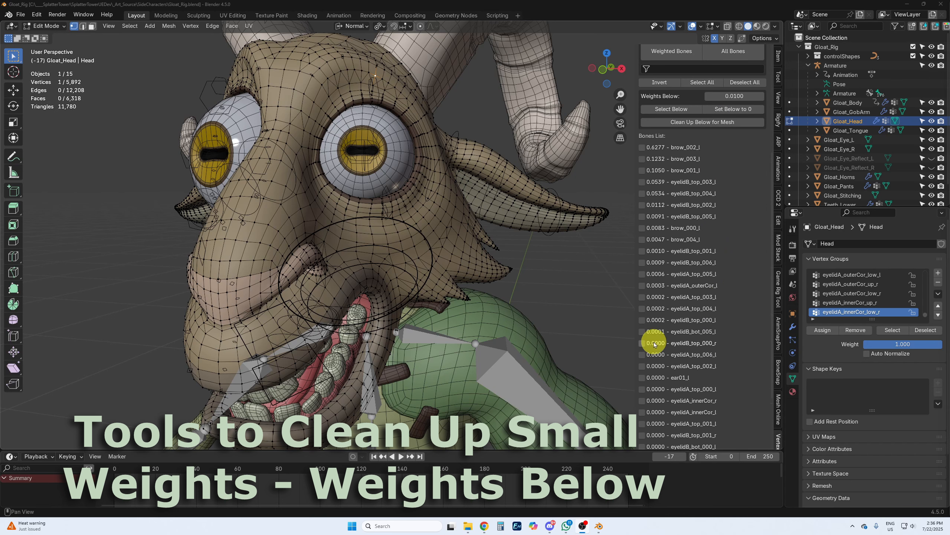
{"action": "scroll", "coordinate": [690, 349], "scroll_direction": "down", "scroll_amount": 3}
{"action": "scroll", "coordinate": [690, 350], "scroll_direction": "up", "scroll_amount": 5}
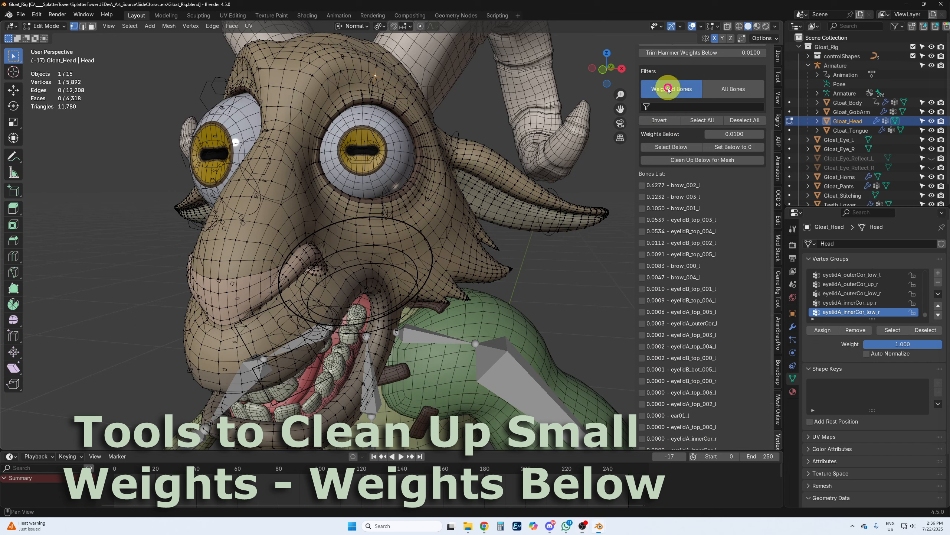
{"action": "scroll", "coordinate": [675, 298], "scroll_direction": "down", "scroll_amount": 5}
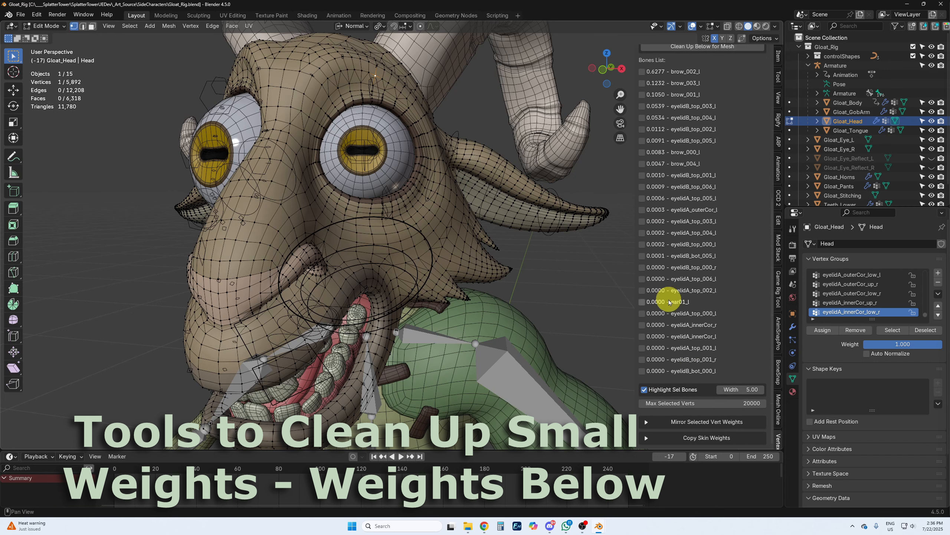
{"action": "scroll", "coordinate": [668, 299], "scroll_direction": "up", "scroll_amount": 7}
{"action": "scroll", "coordinate": [669, 302], "scroll_direction": "up", "scroll_amount": 2}
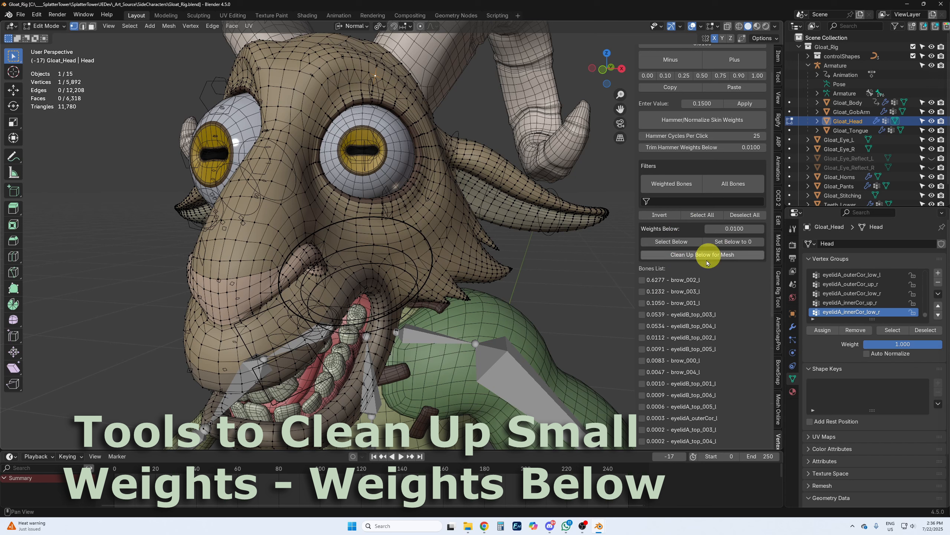
- Select the brow vertex's bones weighted below 0.0100 and look through the resulting bone selection
{"action": "left_click", "coordinate": [677, 242]}
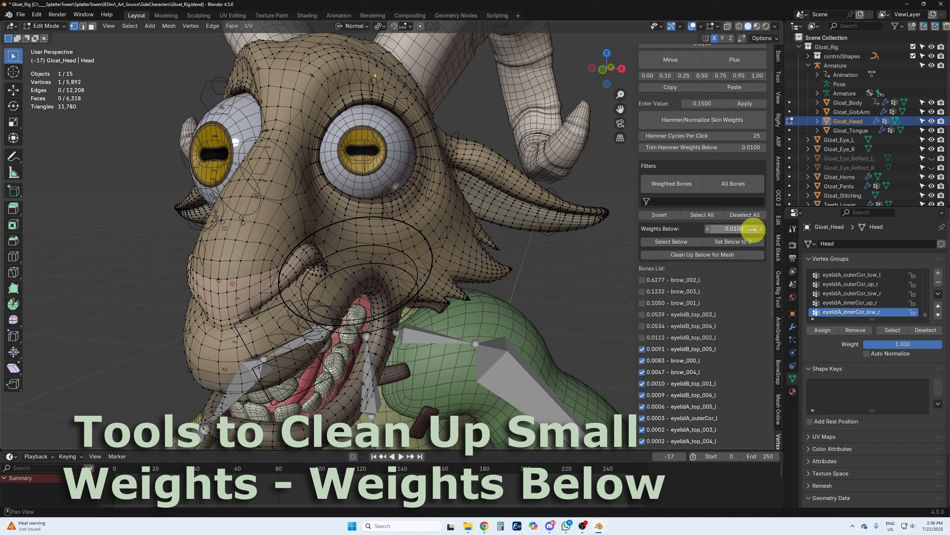
{"action": "scroll", "coordinate": [680, 304], "scroll_direction": "down", "scroll_amount": 10}
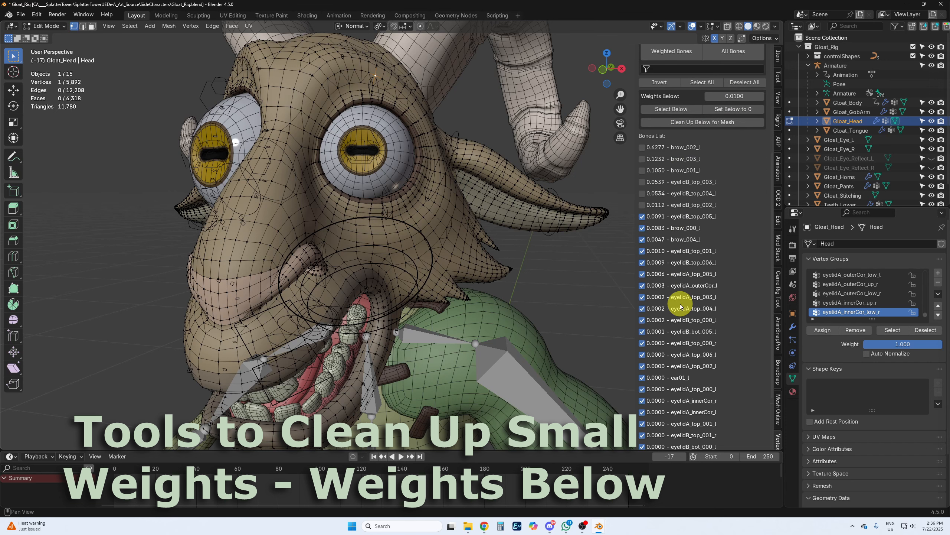
{"action": "scroll", "coordinate": [680, 304], "scroll_direction": "up", "scroll_amount": 10}
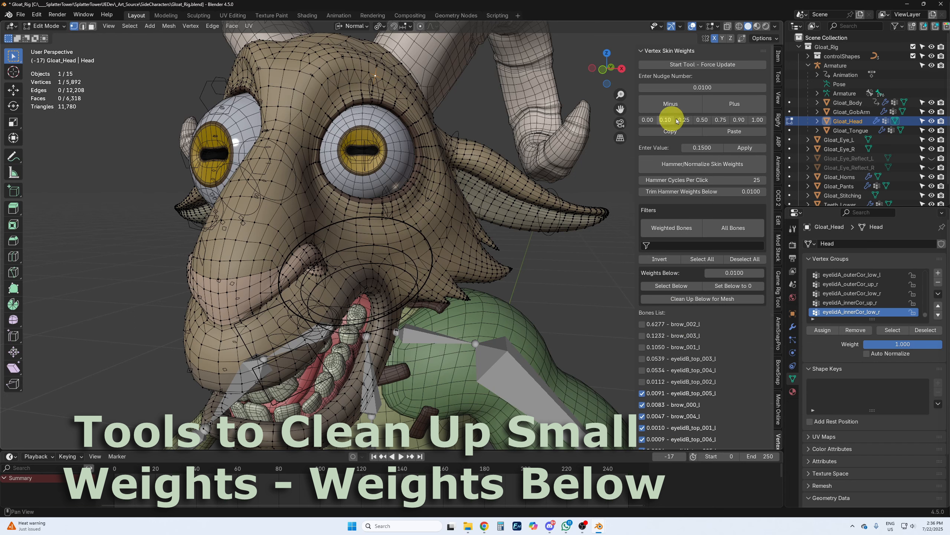
- Set all weights below 0.0100 on the selected brow vertex to 0
{"action": "scroll", "coordinate": [714, 352], "scroll_direction": "down", "scroll_amount": 2}
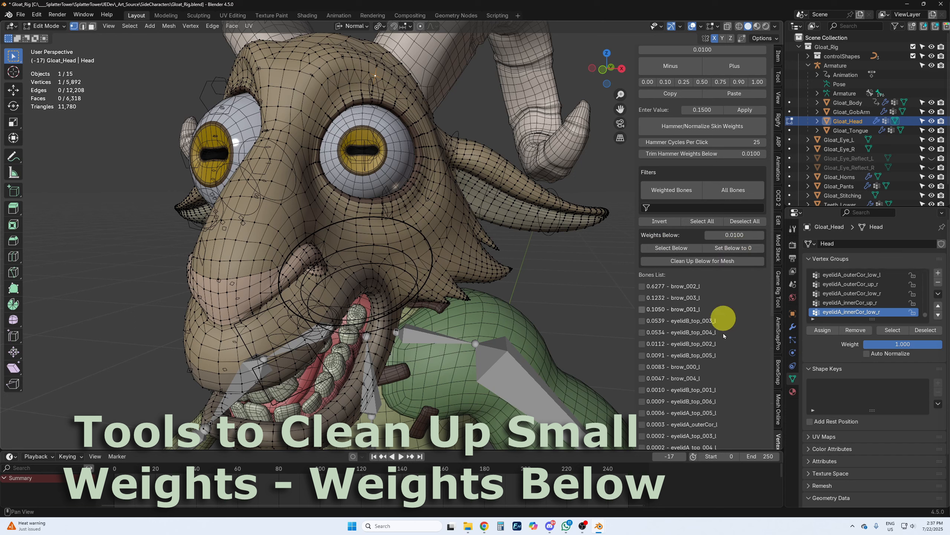
{"action": "scroll", "coordinate": [723, 333], "scroll_direction": "down", "scroll_amount": 2}
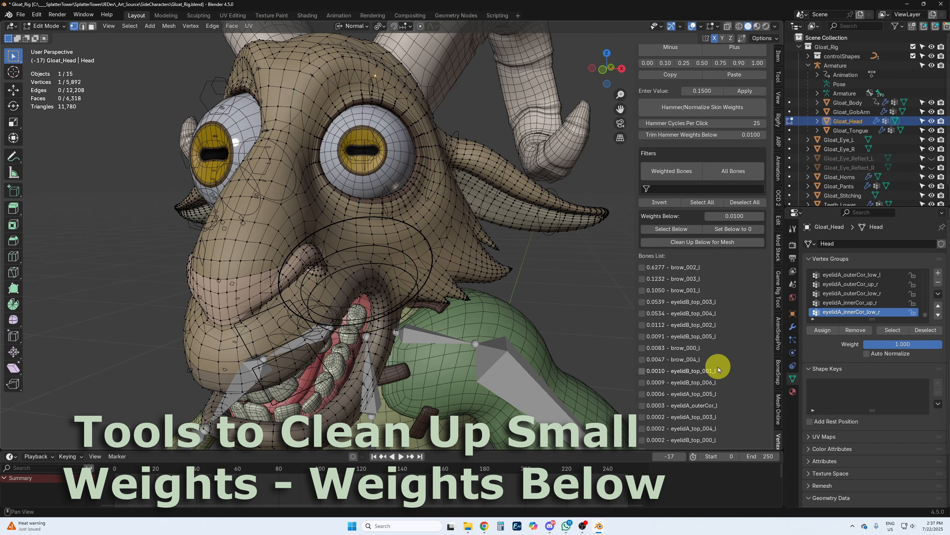
{"action": "left_click", "coordinate": [743, 232]}
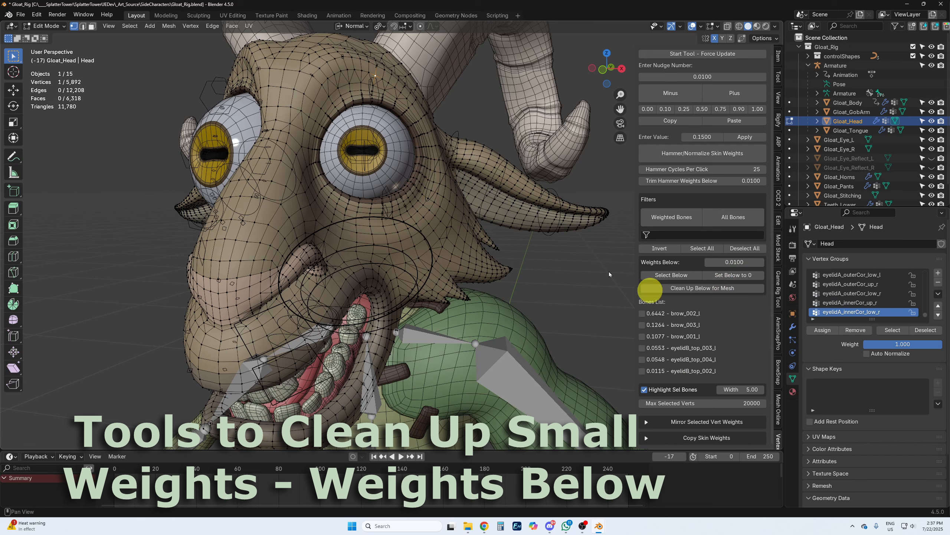
- Clean up the weights below 0.0100 across the whole head mesh
{"action": "scroll", "coordinate": [430, 150], "scroll_direction": "down", "scroll_amount": 5}
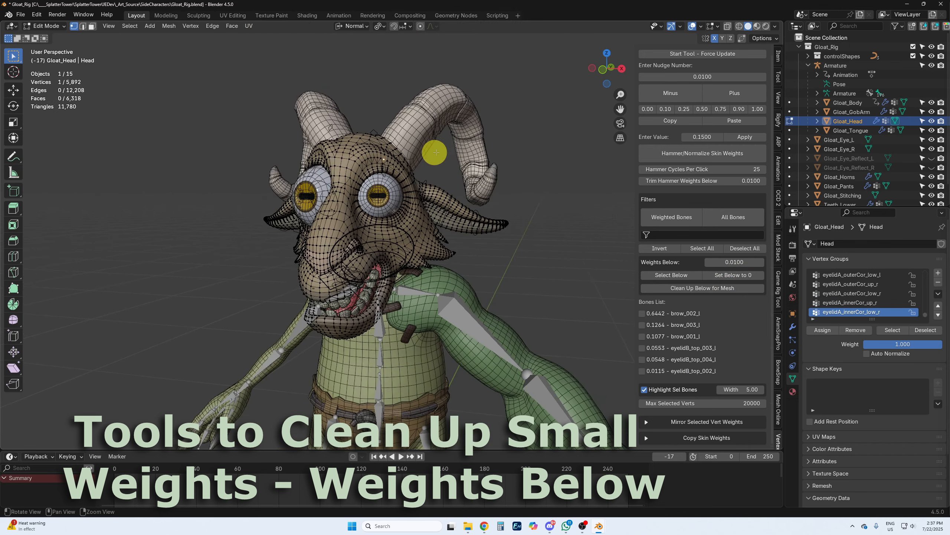
{"action": "middle_click_drag", "start_coordinate": [433, 149], "coordinate": [506, 96]}
{"action": "scroll", "coordinate": [511, 147], "scroll_direction": "up", "scroll_amount": 5}
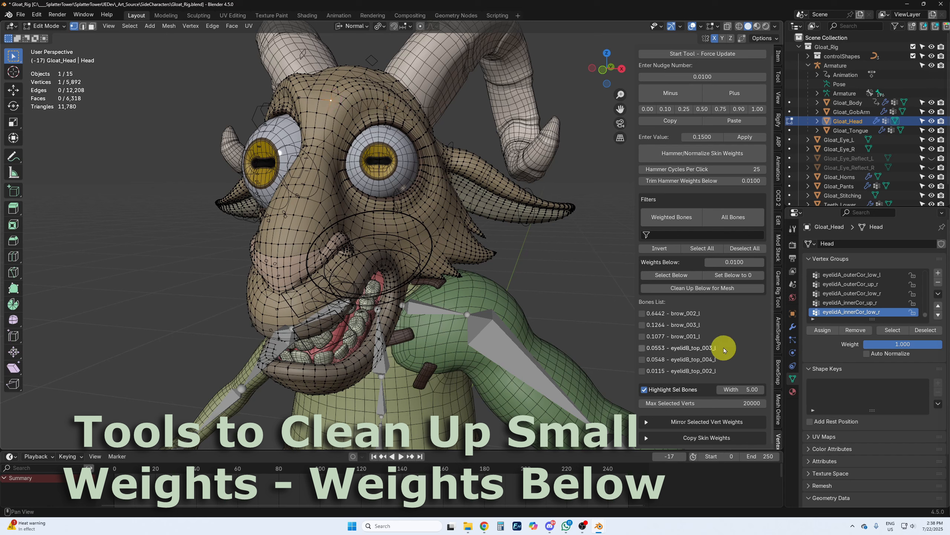
{"action": "left_click", "coordinate": [697, 288]}
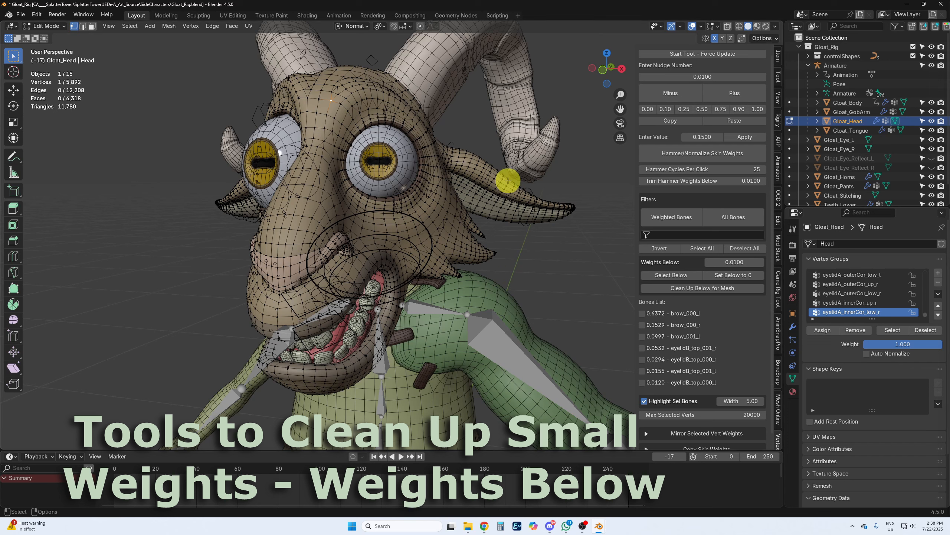
- Select a vertex on the cheek and one on the brow, and force the skin weights tool to update
{"action": "left_click", "coordinate": [429, 205]}
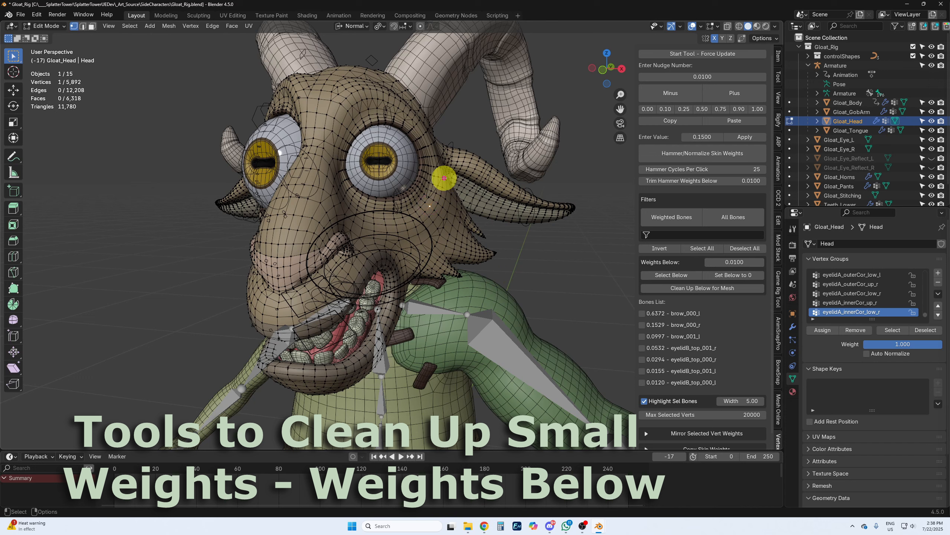
{"action": "left_click", "coordinate": [351, 93]}
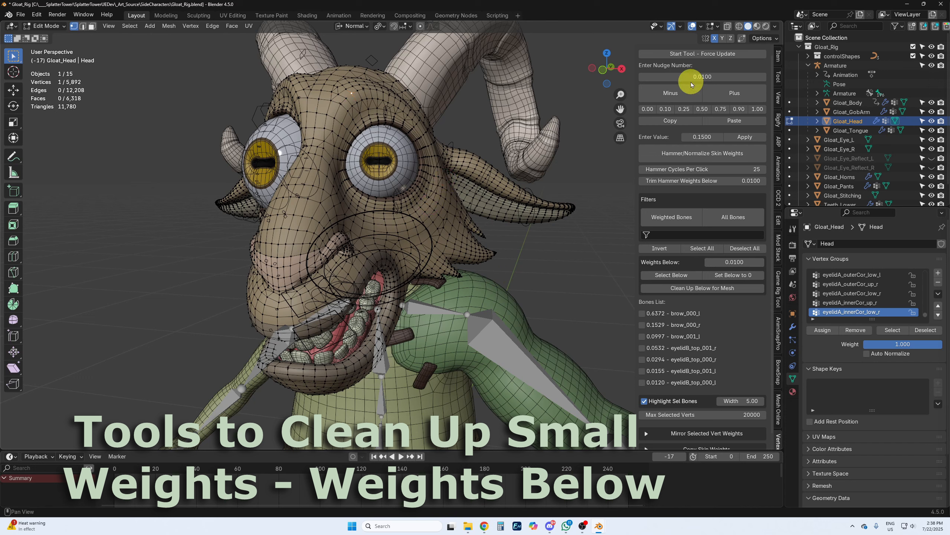
{"action": "left_click", "coordinate": [690, 56]}
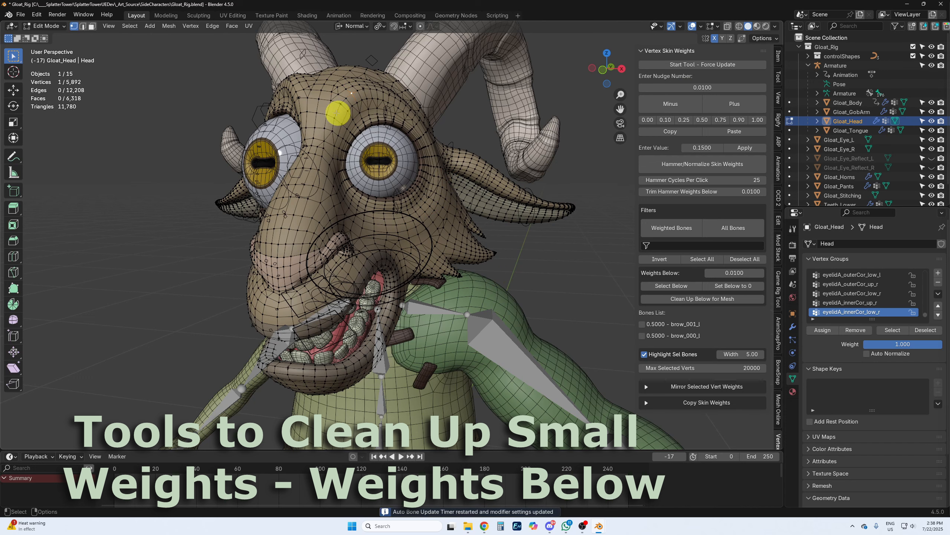
- Inspect the cleaned bone weights of several vertices between the eyes, on the cheek, near the ear and on the nose
{"action": "left_click", "coordinate": [324, 148]}
{"action": "left_click", "coordinate": [393, 224]}
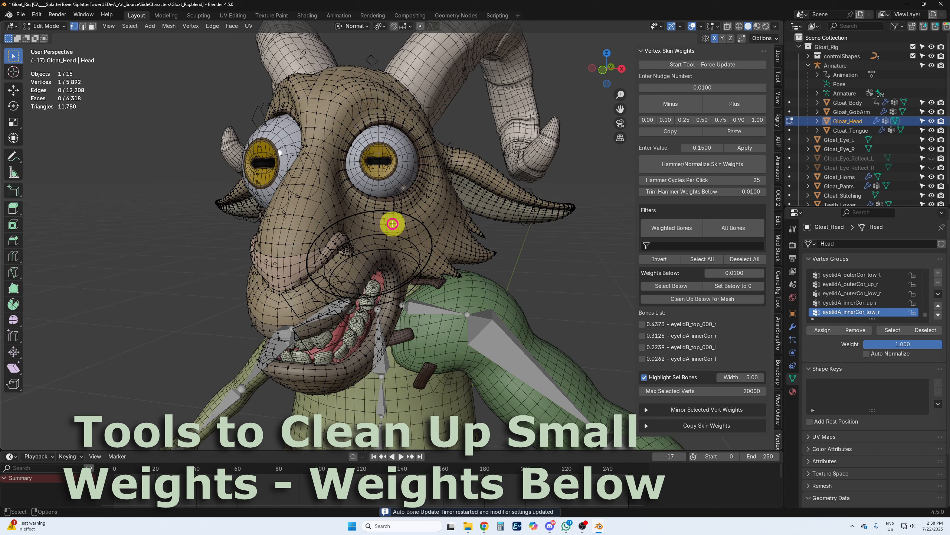
{"action": "left_click", "coordinate": [430, 228]}
{"action": "left_click", "coordinate": [452, 212]}
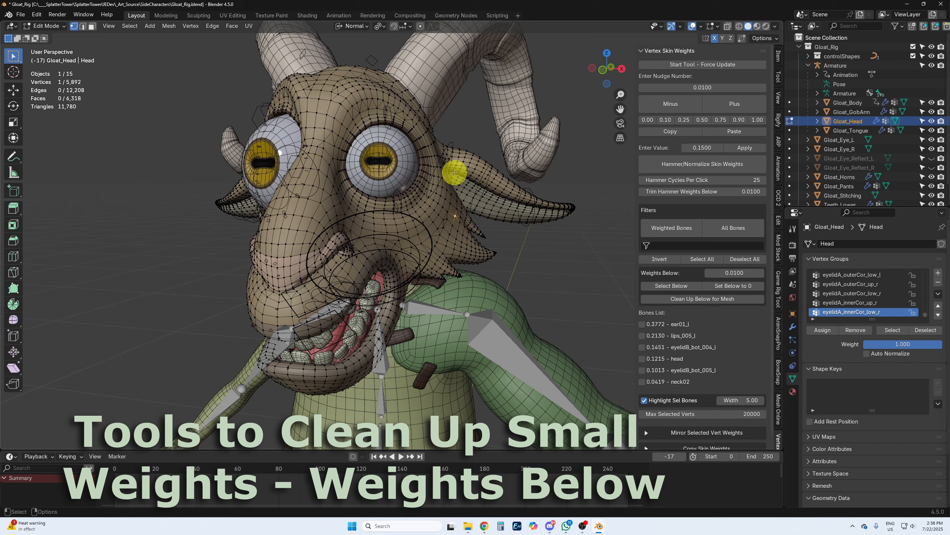
{"action": "left_click", "coordinate": [438, 215]}
{"action": "left_click", "coordinate": [311, 216]}
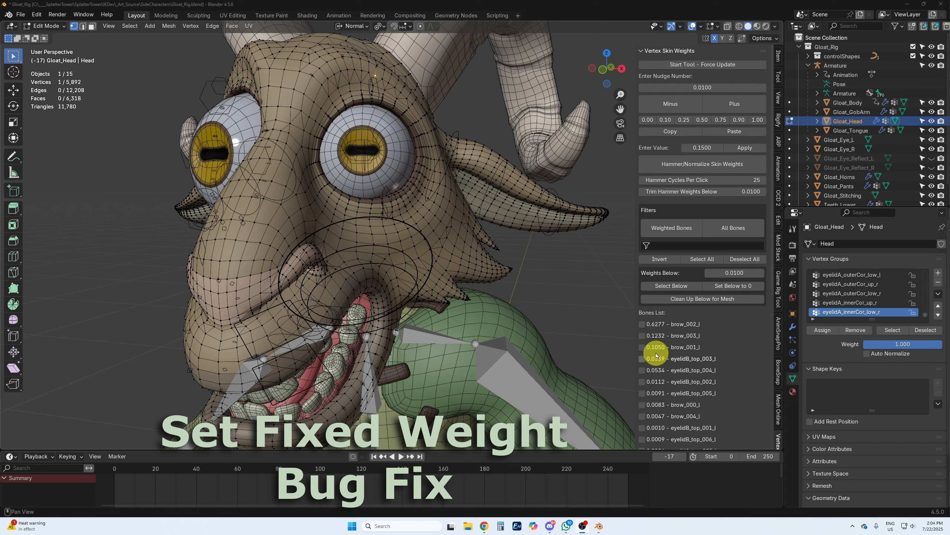
- Set the brow vertex's weights for brow_002_l and brow_003_l to 0.50, and set the weight of brow_002_l alone to 0.25
{"action": "left_click", "coordinate": [641, 336]}
{"action": "left_click", "coordinate": [642, 324]}
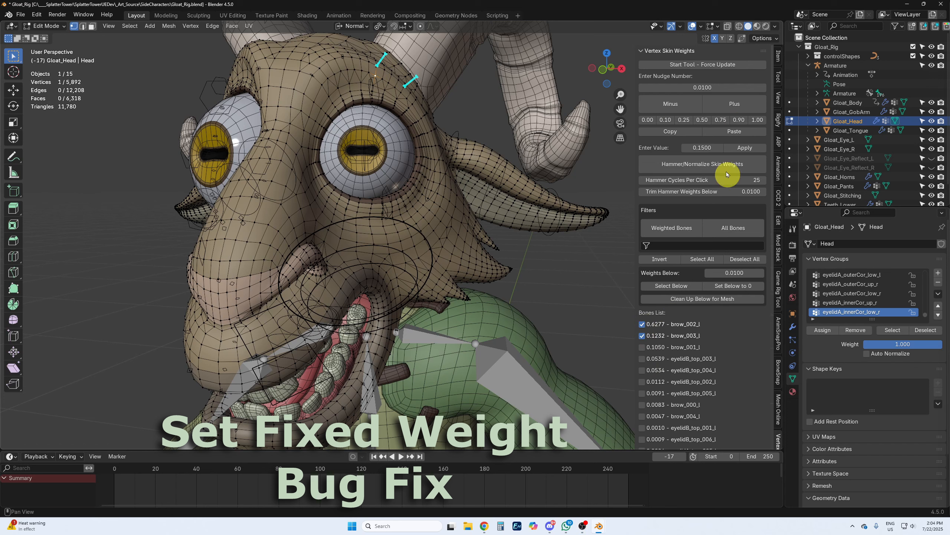
{"action": "left_click", "coordinate": [703, 120]}
{"action": "left_click", "coordinate": [643, 336]}
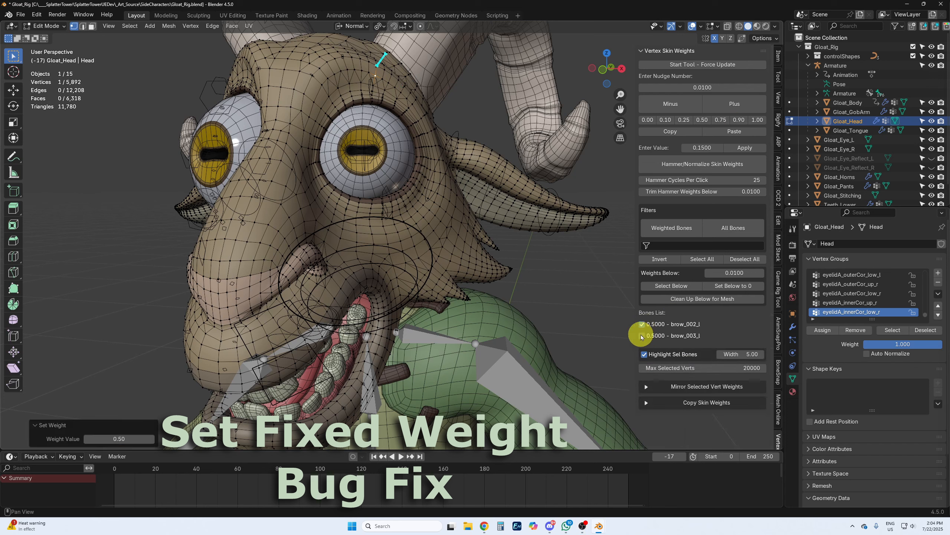
{"action": "left_click", "coordinate": [683, 119]}
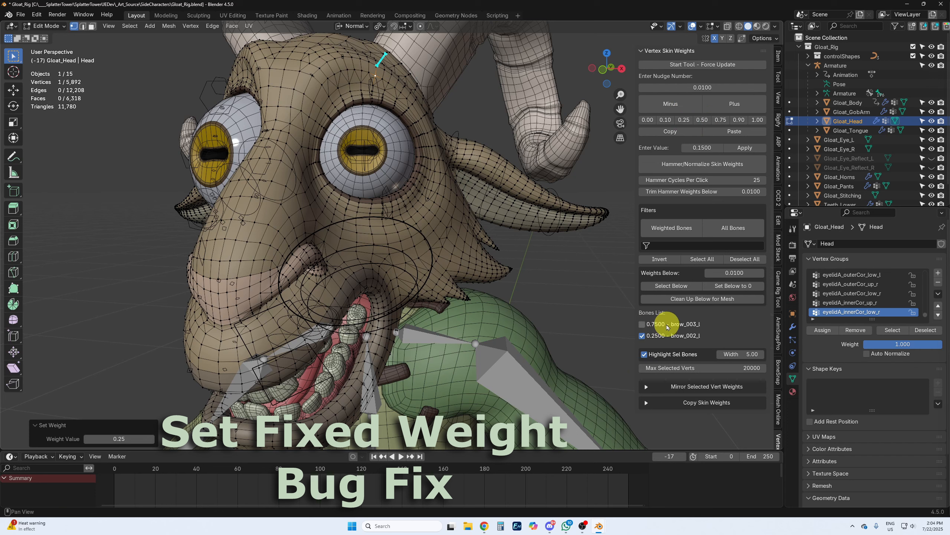